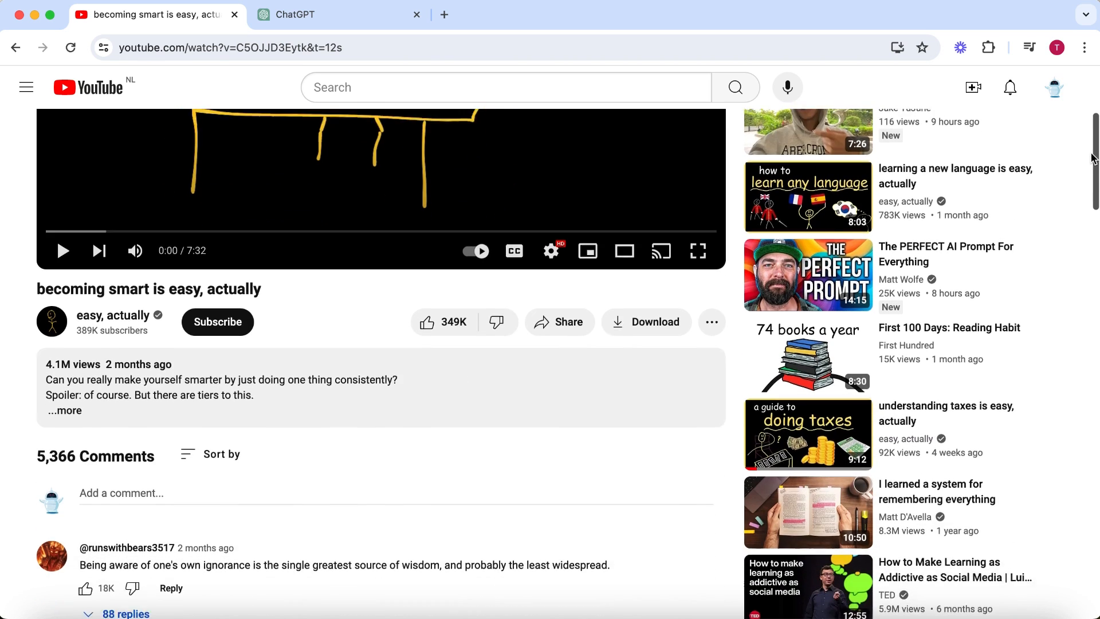
# Step: Show the transcript of the "becoming smart is easy, actually" video without timestamps and select its text
pyautogui.click(65, 385)
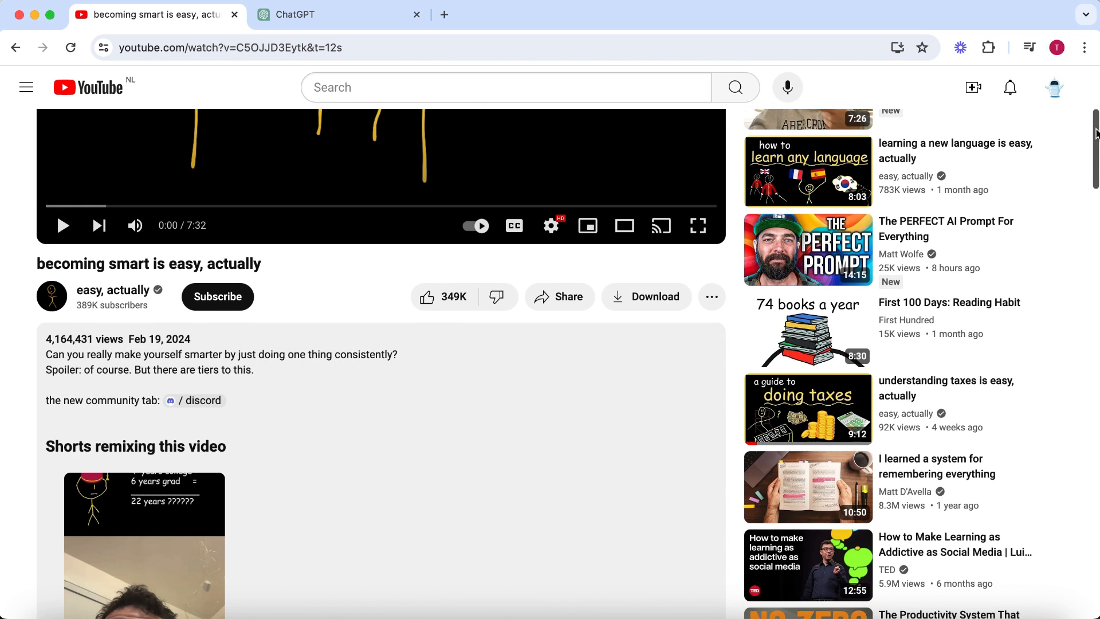
pyautogui.moveTo(1096, 133); pyautogui.dragTo(1091, 209)
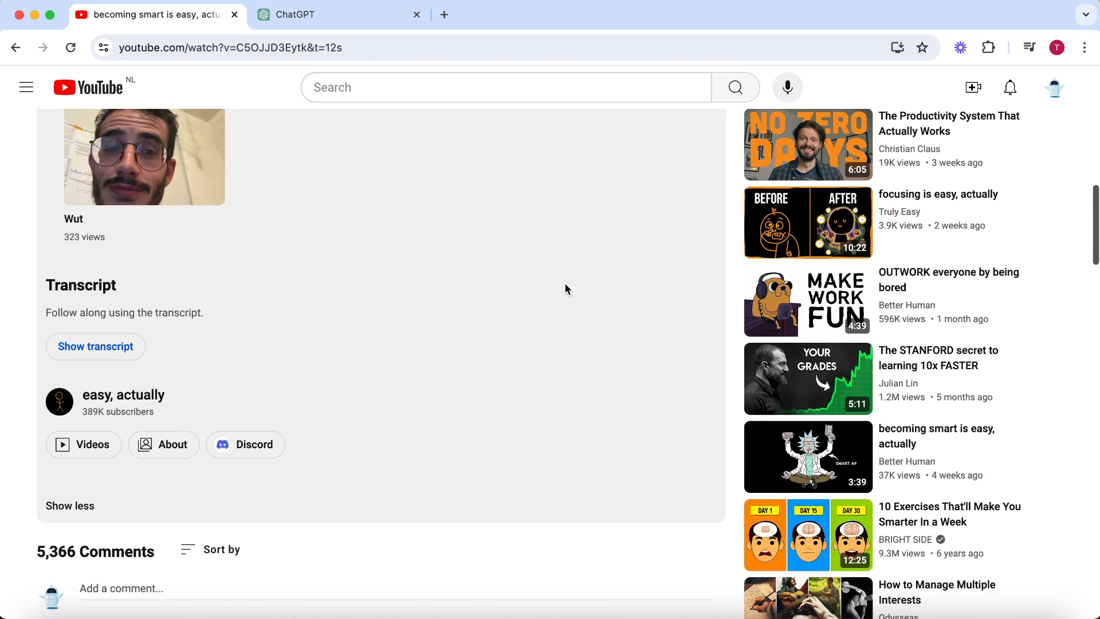
pyautogui.click(97, 347)
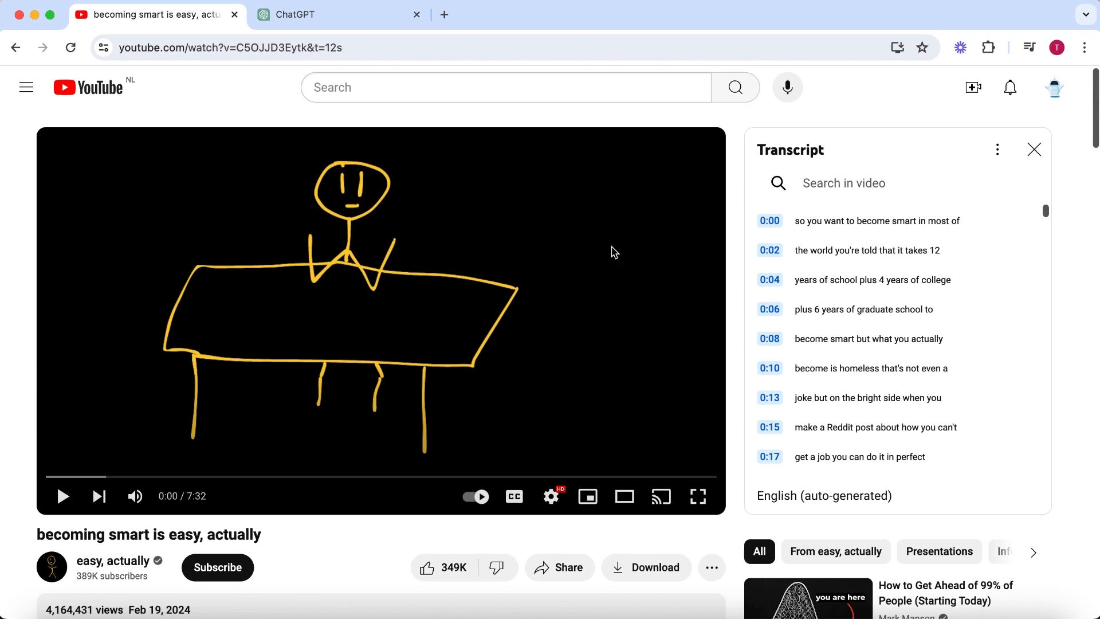
pyautogui.click(996, 153)
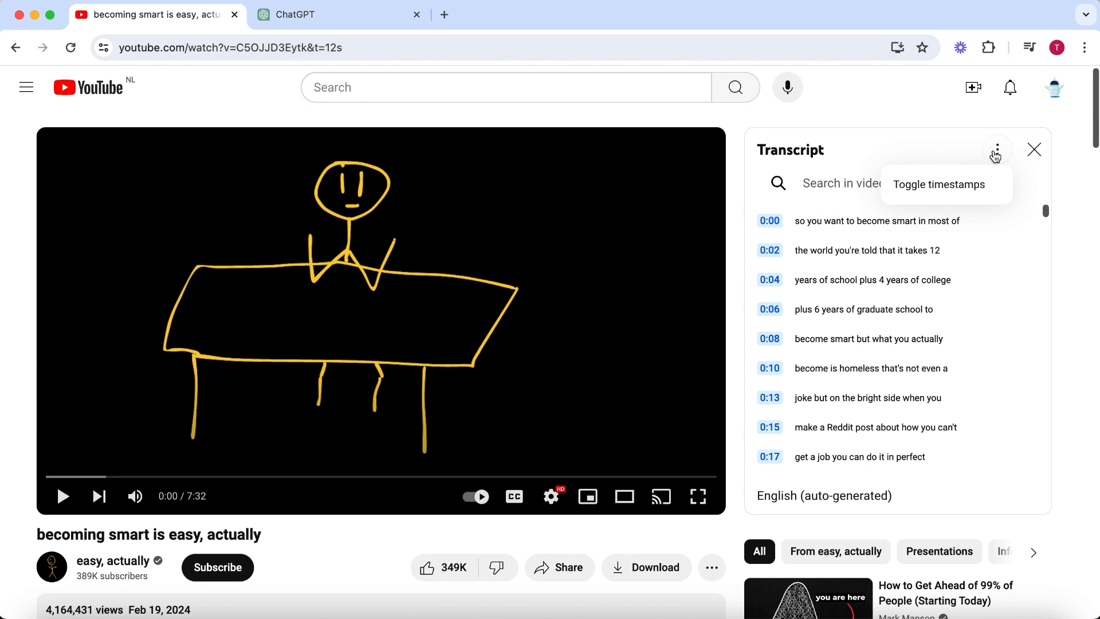
pyautogui.click(934, 185)
pyautogui.moveTo(762, 229); pyautogui.dragTo(886, 479)
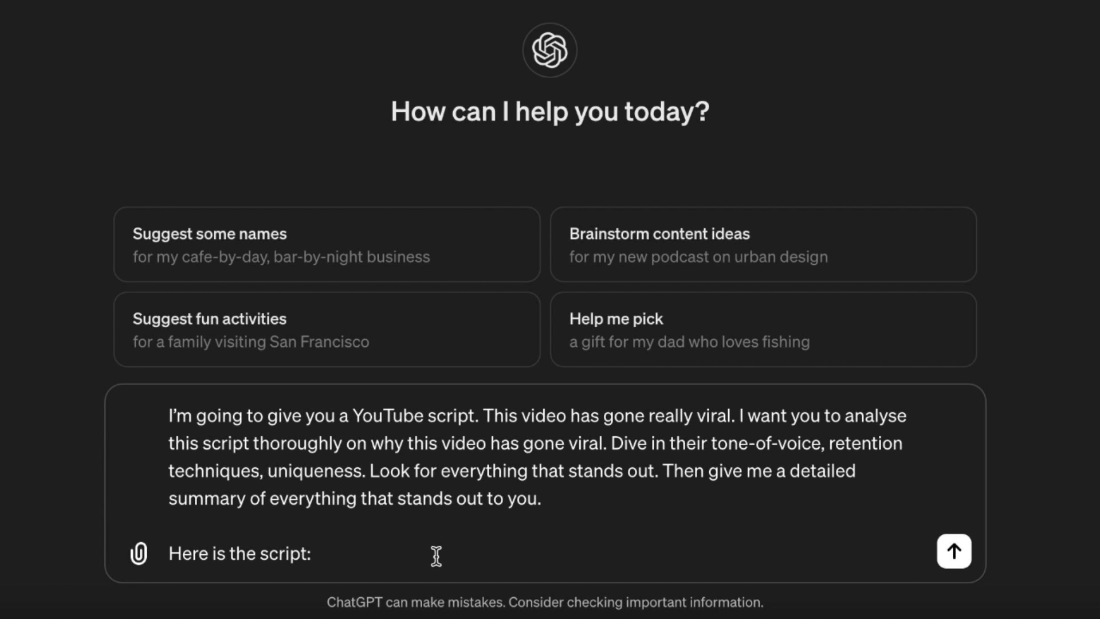
# Step: In ChatGPT, add the copied transcript below "Here is the script:" in the analysis prompt and submit it
pyautogui.hotkey('shift', 'Return')
pyautogui.hotkey('shift', 'Return')
pyautogui.press('super+v')
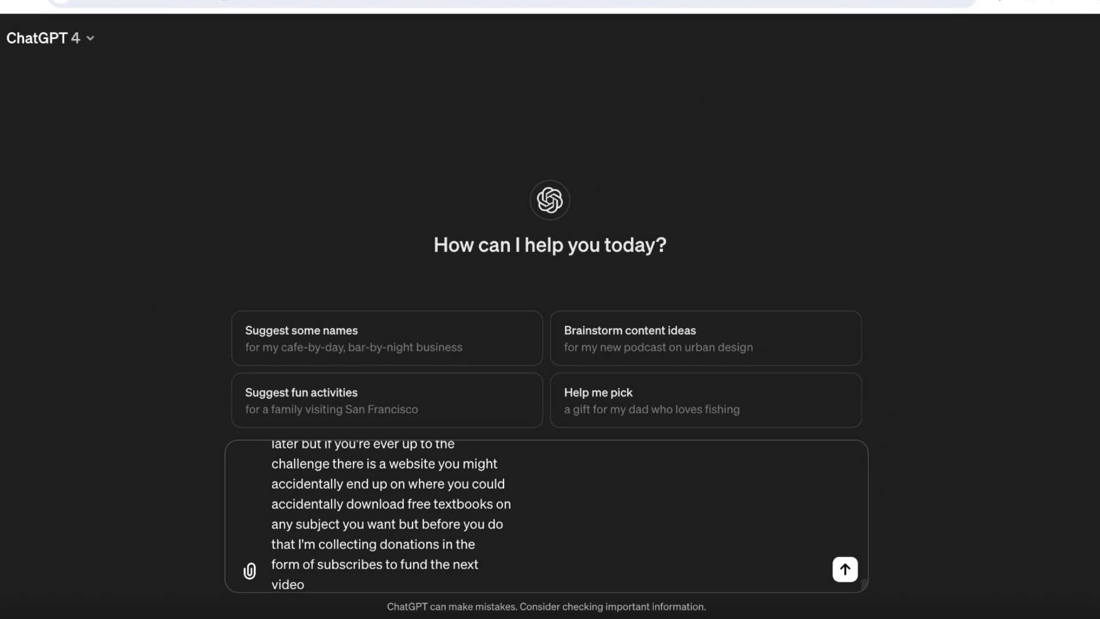
pyautogui.press('Return')
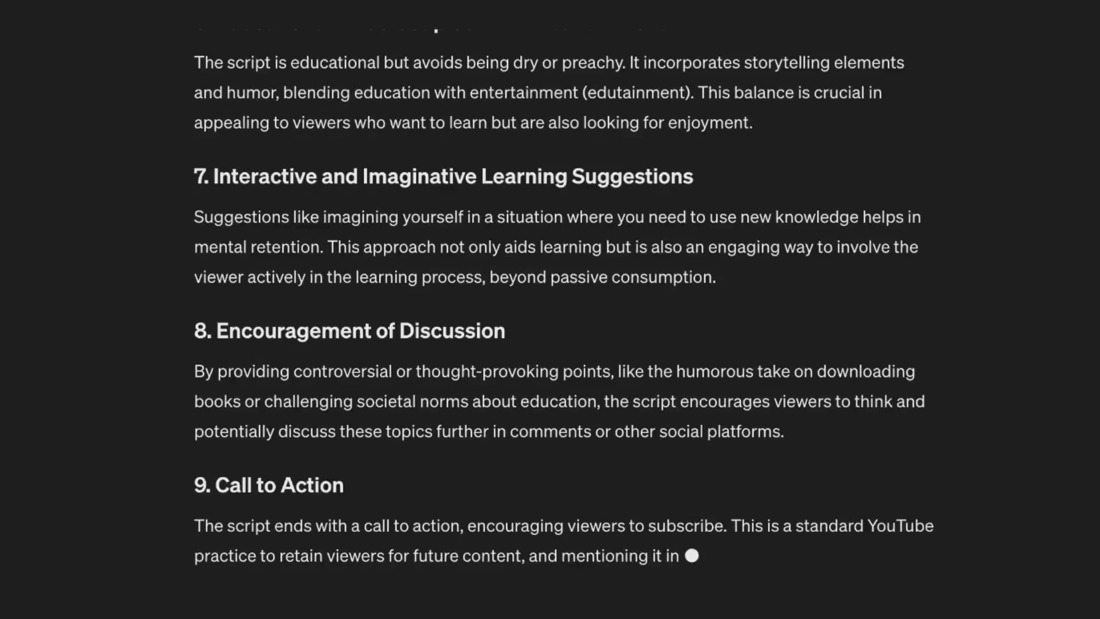
# Step: Read through ChatGPT's analysis of why the script went viral, from its first point onward
pyautogui.scroll(10, 550, 310)
pyautogui.scroll(10, 550, 309)
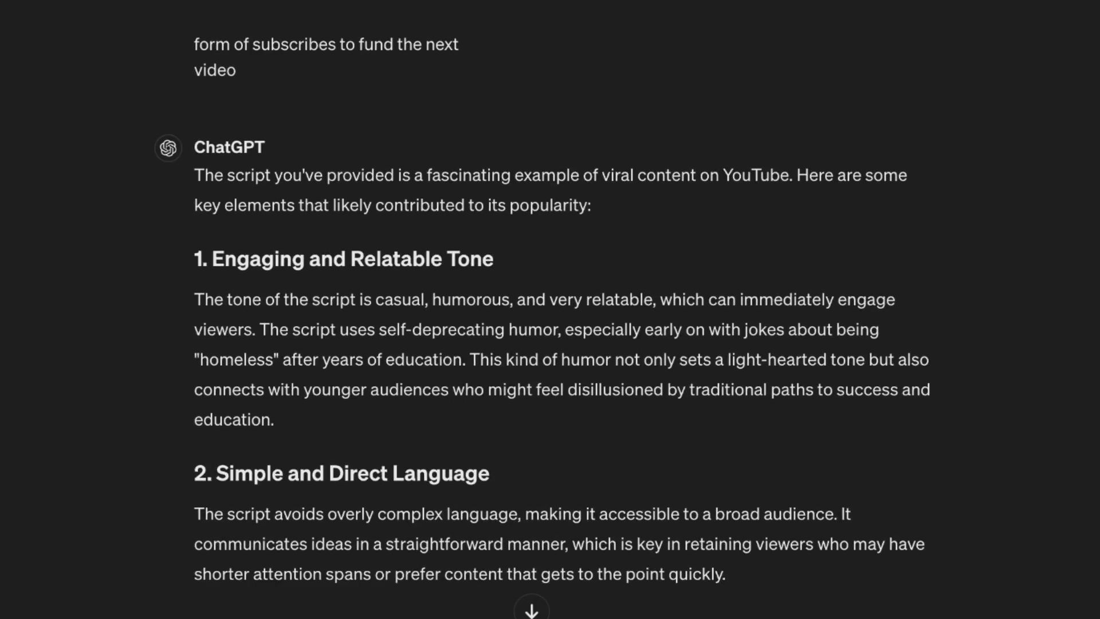
pyautogui.scroll(-6, 550, 310)
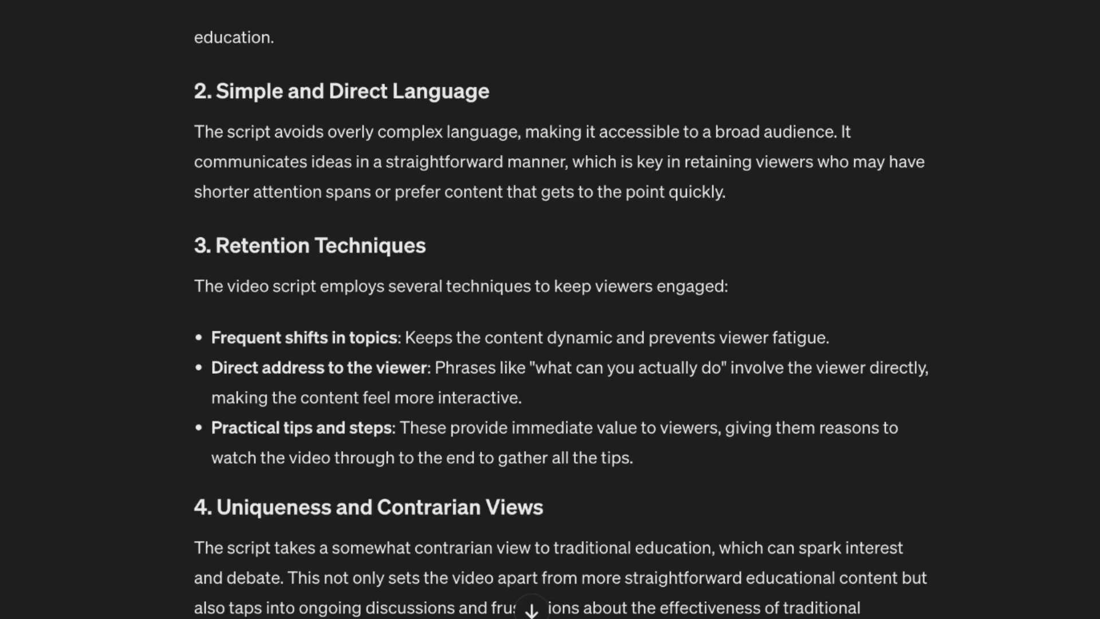
pyautogui.scroll(-10, 550, 309)
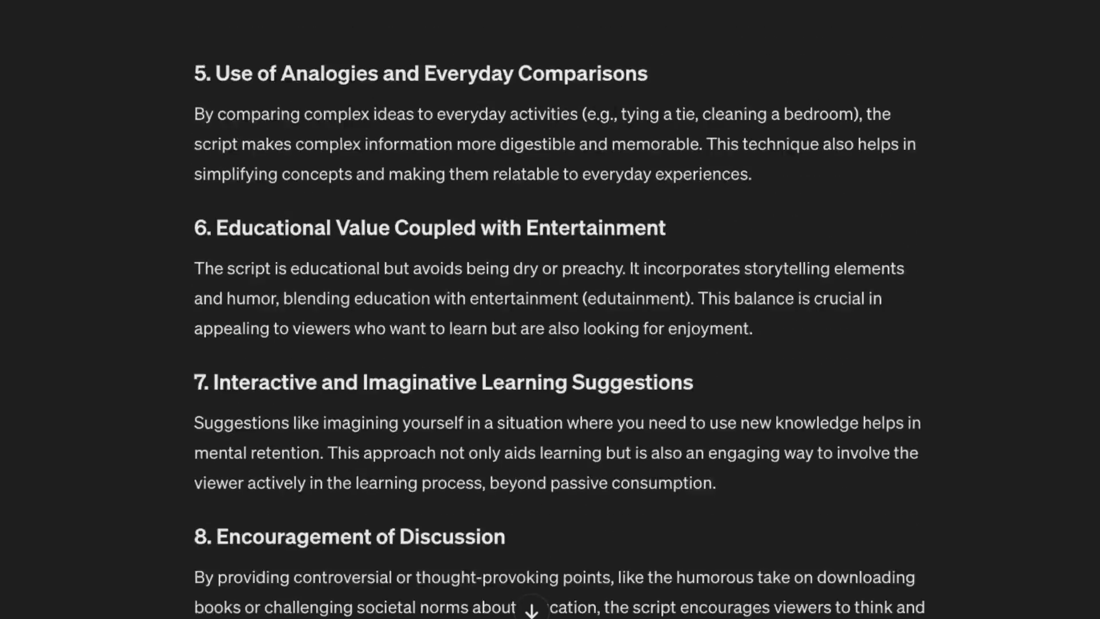
pyautogui.scroll(-5, 550, 310)
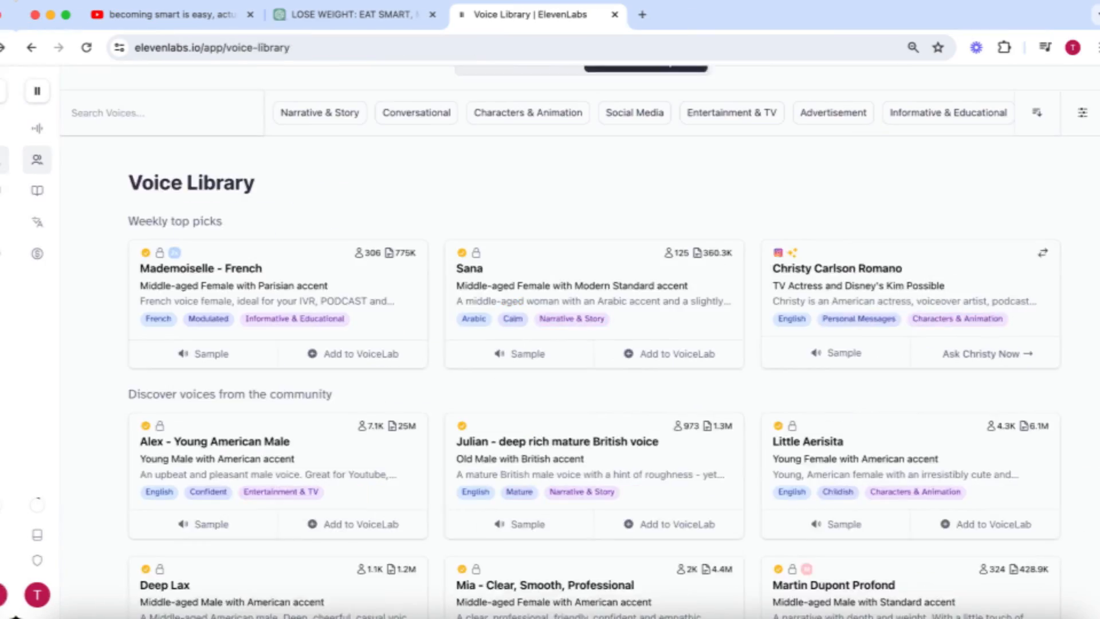
# Step: In ElevenLabs, paste the weight-loss script into the text-to-speech editor and lower the Stability and Similarity settings
pyautogui.scroll(-10, 1095, 281)
pyautogui.moveTo(1095, 280); pyautogui.dragTo(1095, 372)
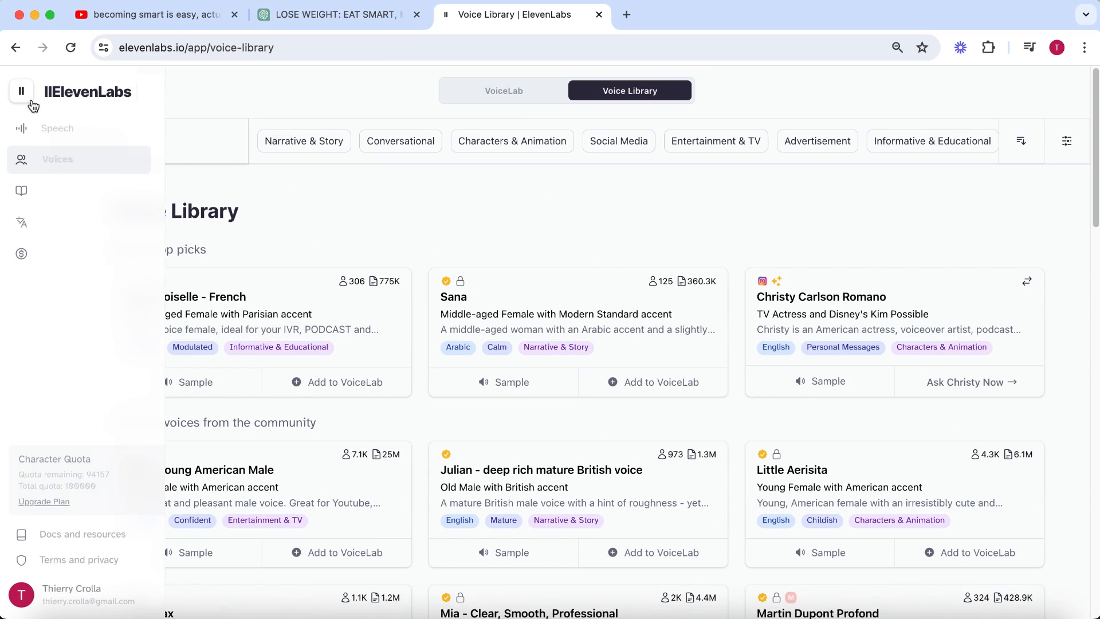
pyautogui.click(40, 128)
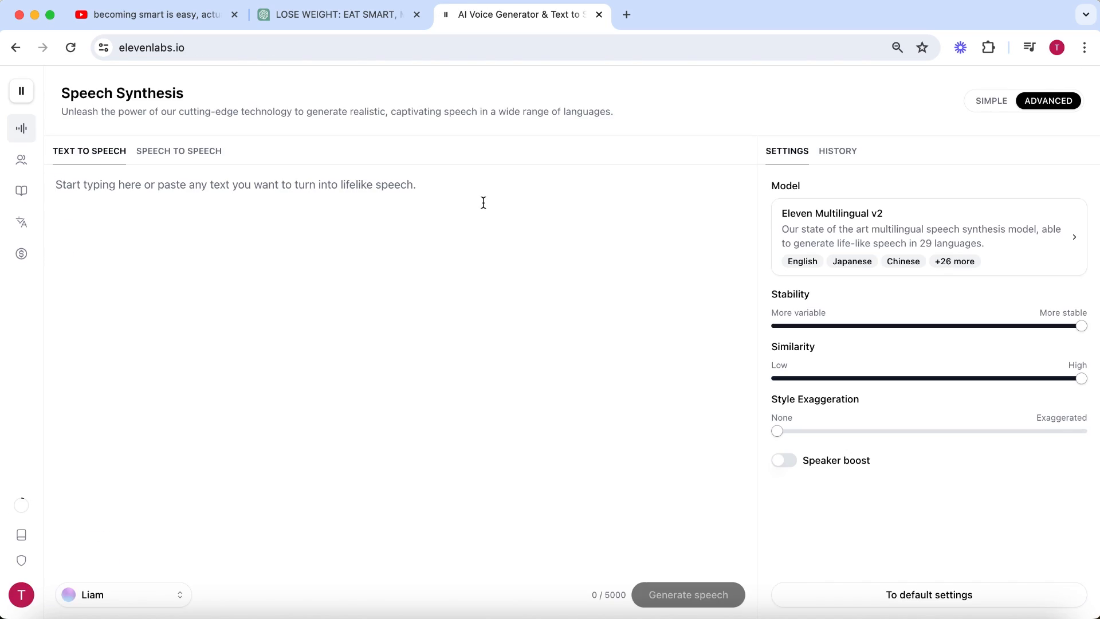
pyautogui.press('super+v')
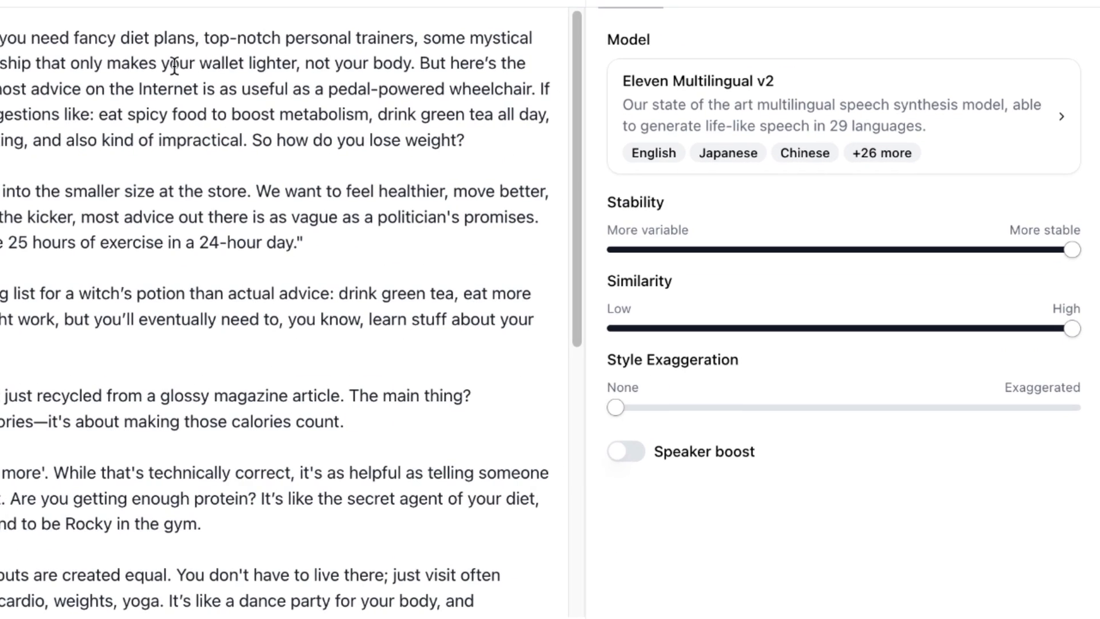
pyautogui.moveTo(1072, 250); pyautogui.dragTo(797, 250)
pyautogui.moveTo(1072, 329); pyautogui.dragTo(937, 332)
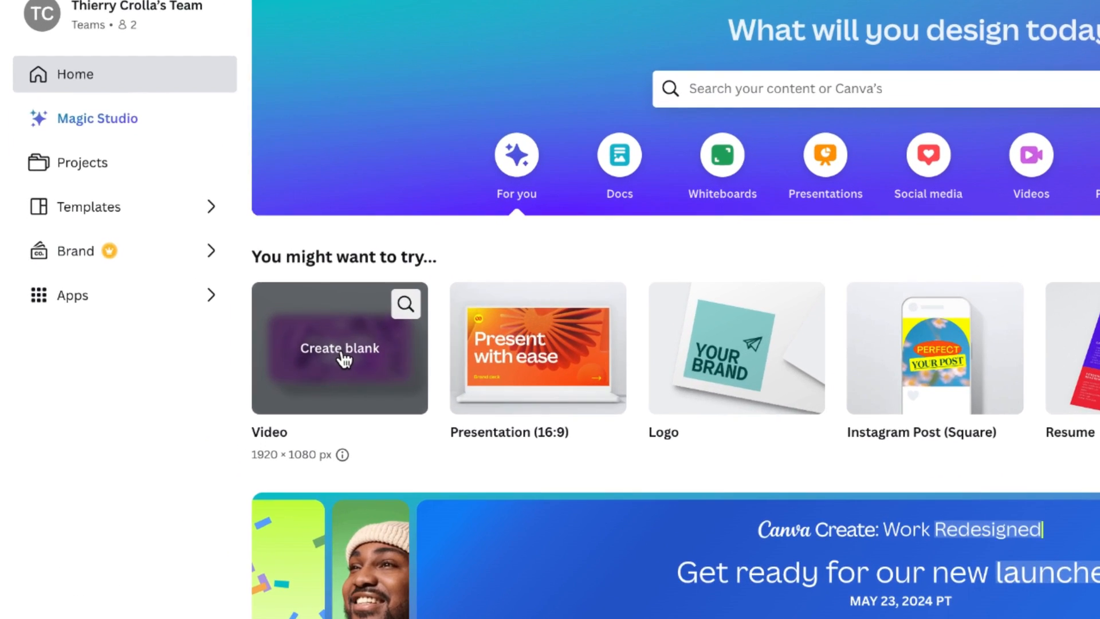
# Step: In Canva, create a blank 1920 × 1080 px video and add the ElevenLabs voiceover audio to it
pyautogui.click(229, 365)
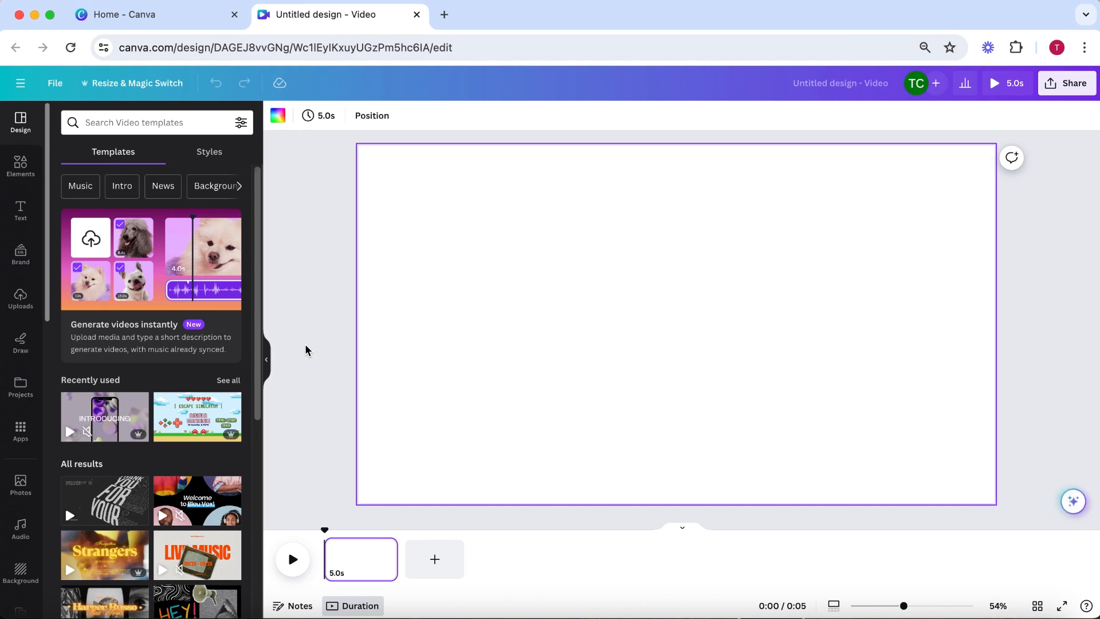
pyautogui.moveTo(447, 613); pyautogui.dragTo(452, 338)
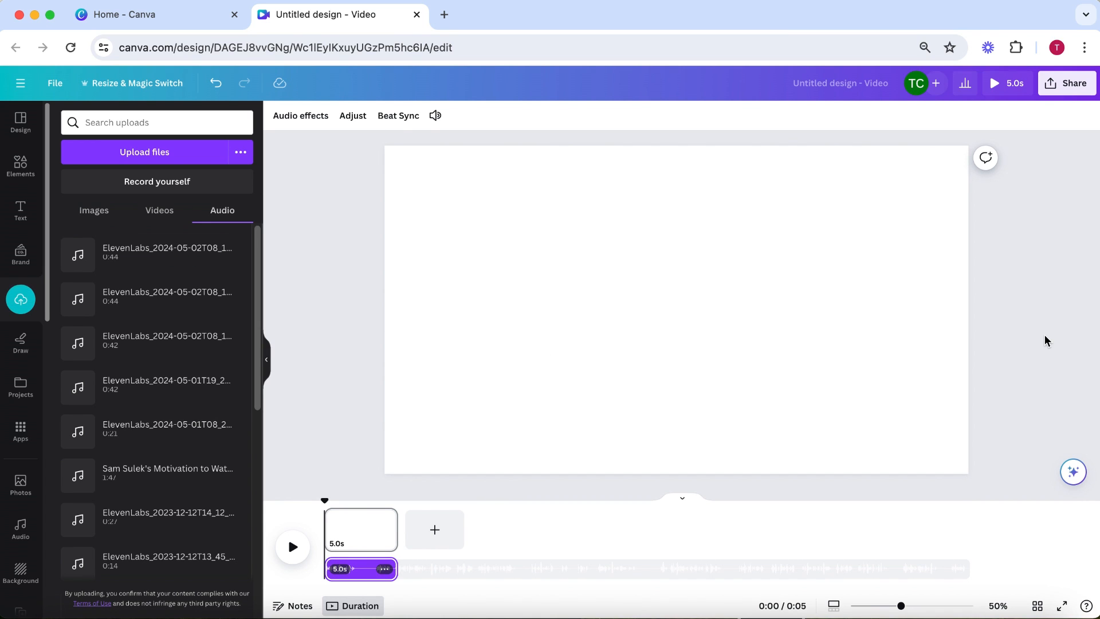
# Step: Extend the page to 45.2 s and the voiceover clip to its full length, and return the playhead to the start
pyautogui.moveTo(395, 530); pyautogui.dragTo(985, 531)
pyautogui.moveTo(397, 569); pyautogui.dragTo(976, 572)
pyautogui.moveTo(970, 499); pyautogui.dragTo(324, 500)
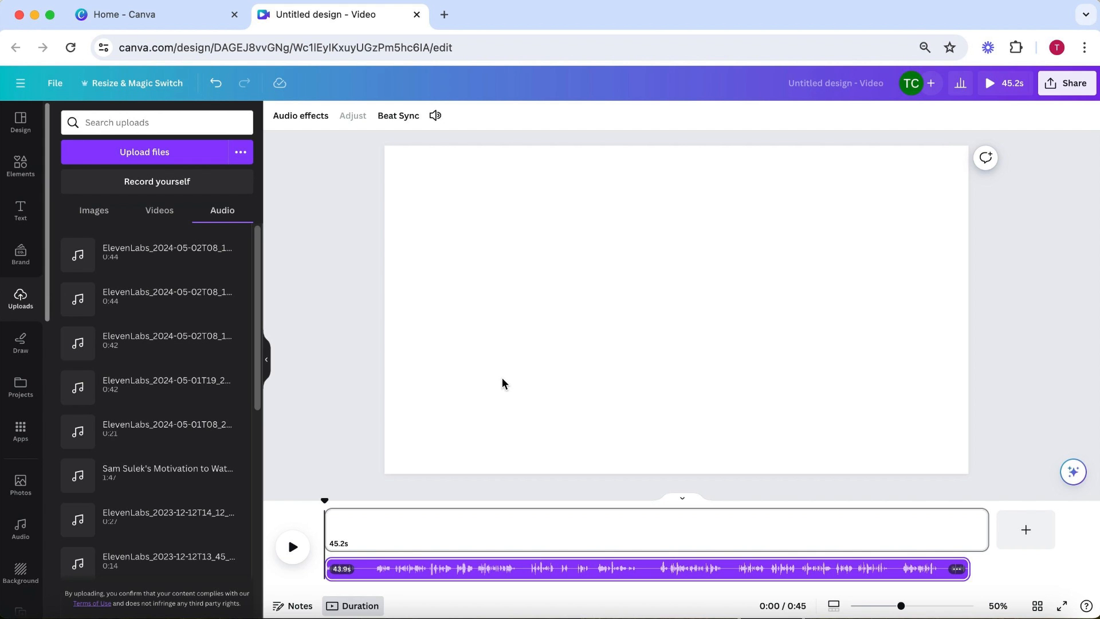
# Step: Set the video page's background color to black #000000
pyautogui.click(504, 378)
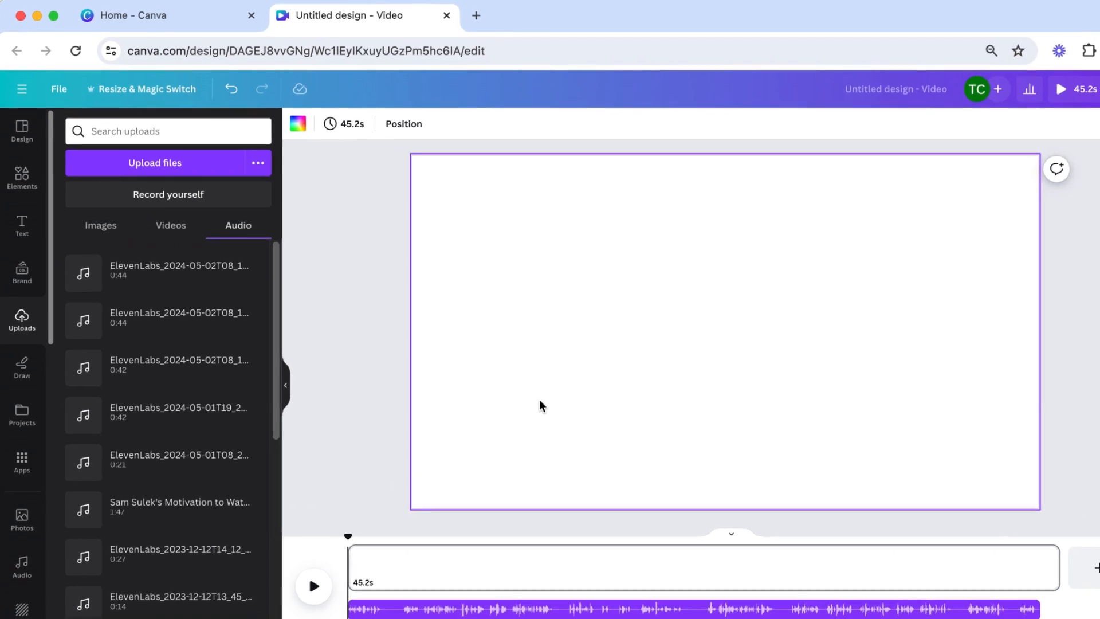
pyautogui.click(417, 175)
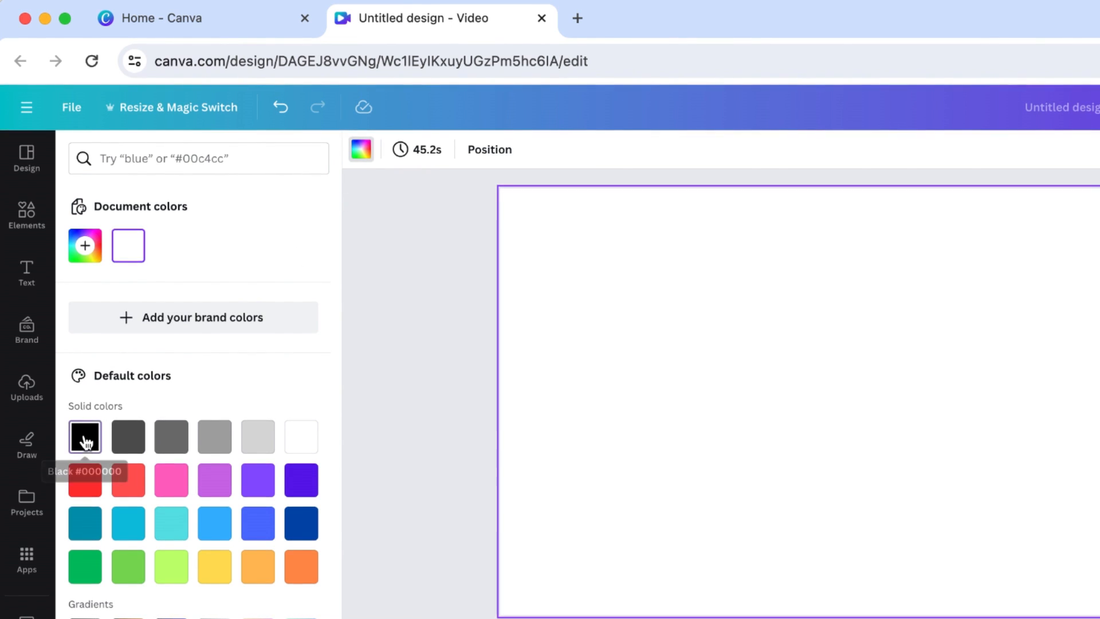
pyautogui.click(84, 440)
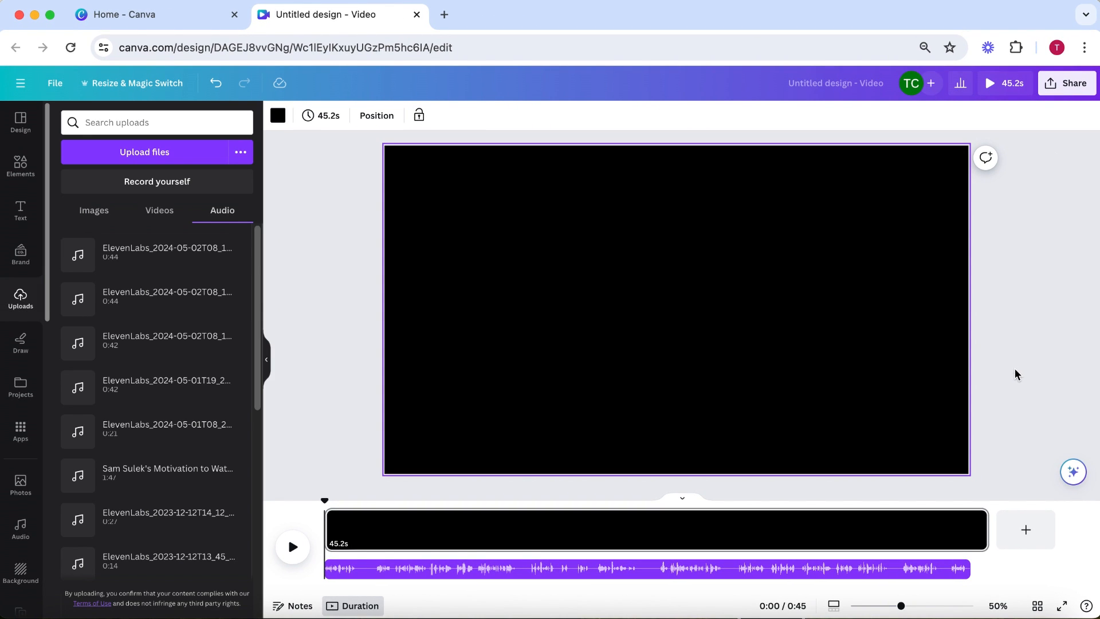
# Step: Play the voiceover up to the 0:02 mark and set the drawing marker to yellow with a weight of 15
pyautogui.click(290, 549)
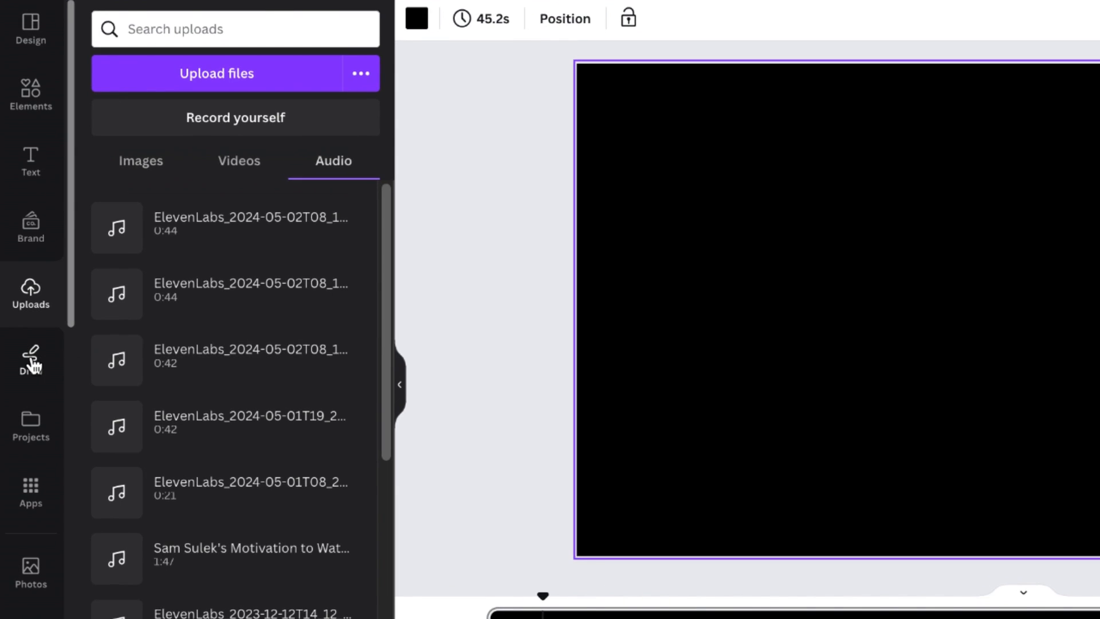
pyautogui.click(33, 364)
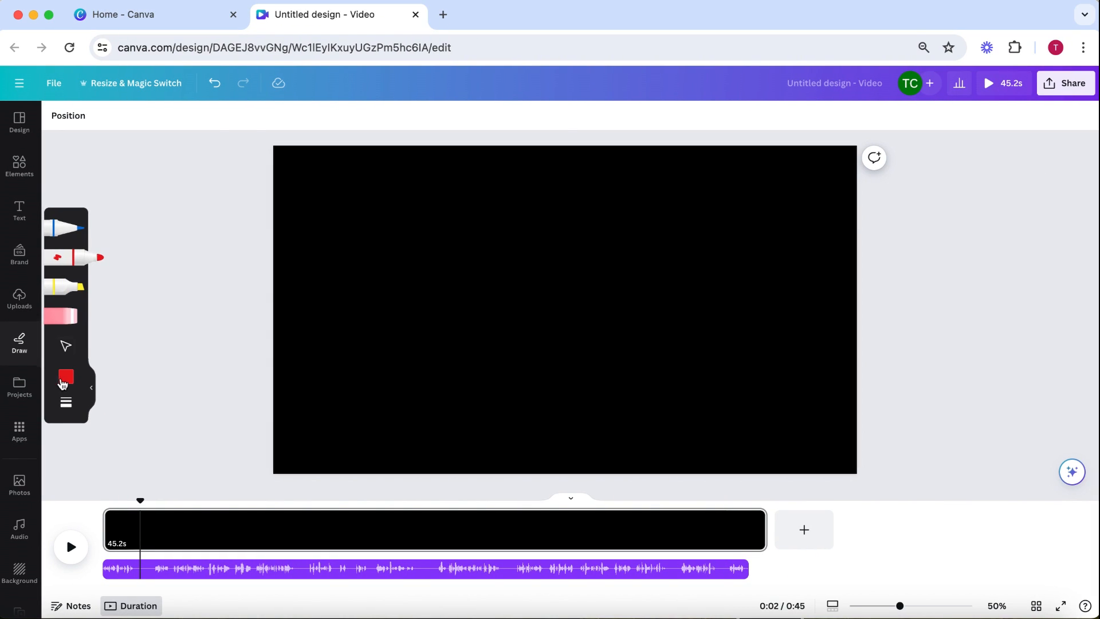
pyautogui.click(101, 411)
pyautogui.click(200, 272)
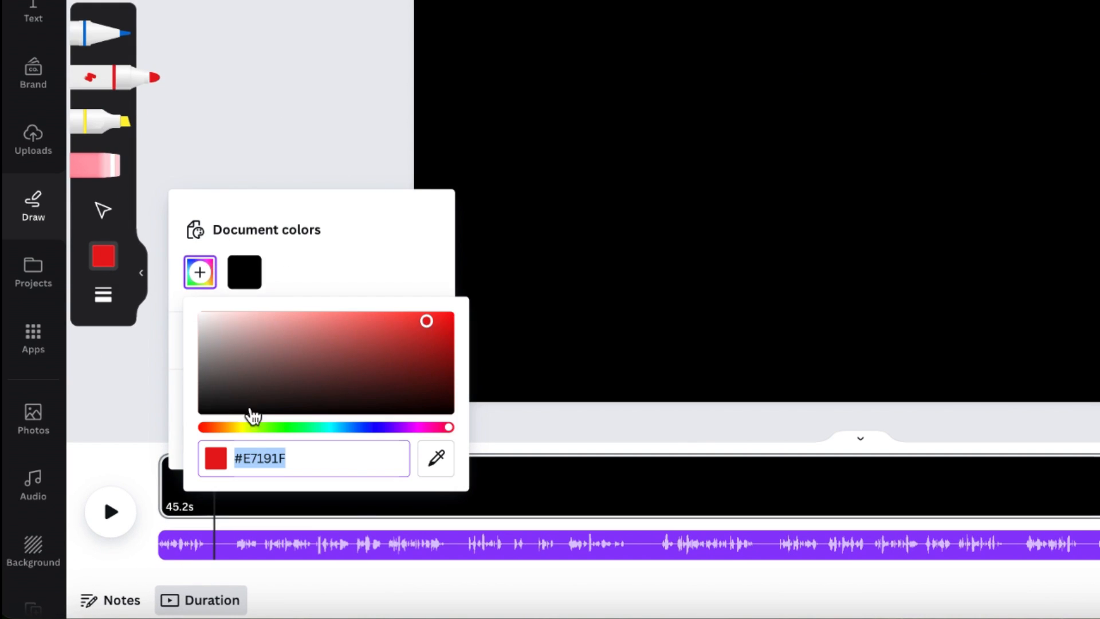
pyautogui.click(248, 433)
pyautogui.click(103, 295)
pyautogui.moveTo(383, 293); pyautogui.dragTo(400, 290)
pyautogui.write('15')
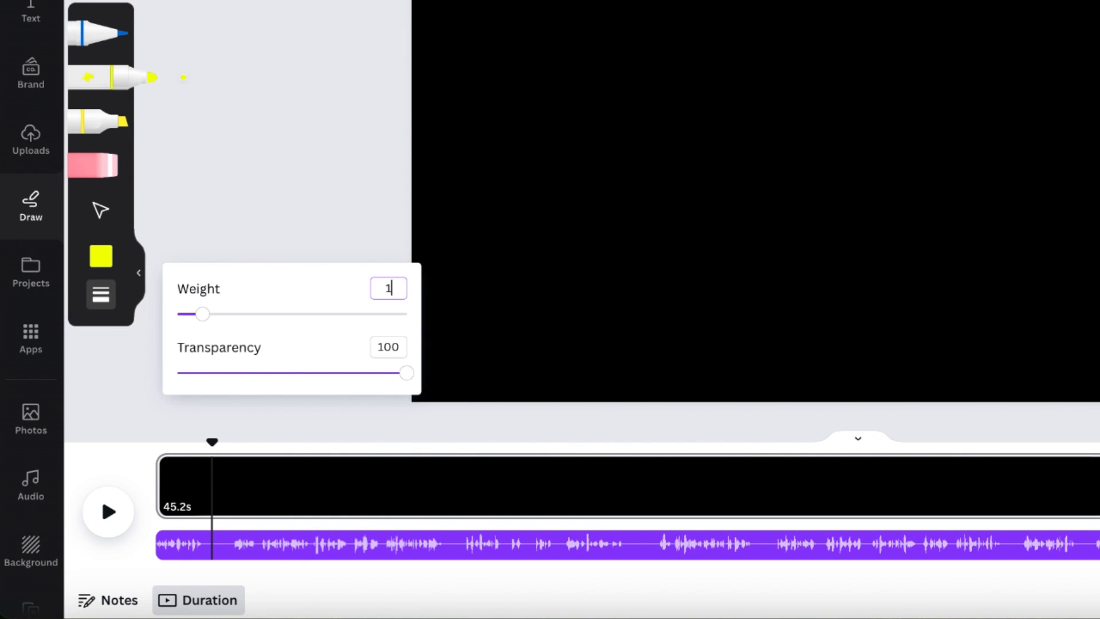
pyautogui.press('Return')
pyautogui.click(729, 317)
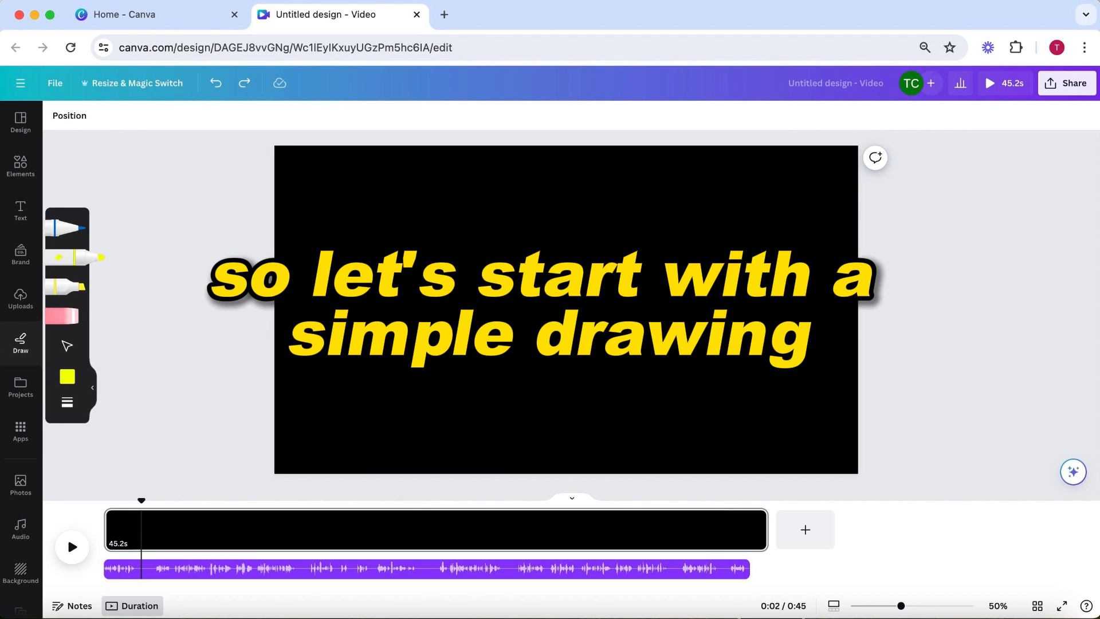
# Step: Draw a round-bodied standing figure about 500 × 992 px near the page's center, with legs, one arm, dot eyes and a short straight mouth
pyautogui.moveTo(538, 358); pyautogui.dragTo(601, 358)
pyautogui.moveTo(607, 306)
pyautogui.mouseDown()
pyautogui.moveTo(544, 174)
pyautogui.moveTo(629, 316)
pyautogui.moveTo(583, 268)
pyautogui.mouseUp()
pyautogui.click(552, 193)
pyautogui.click(569, 193)
pyautogui.moveTo(553, 212); pyautogui.dragTo(568, 212)
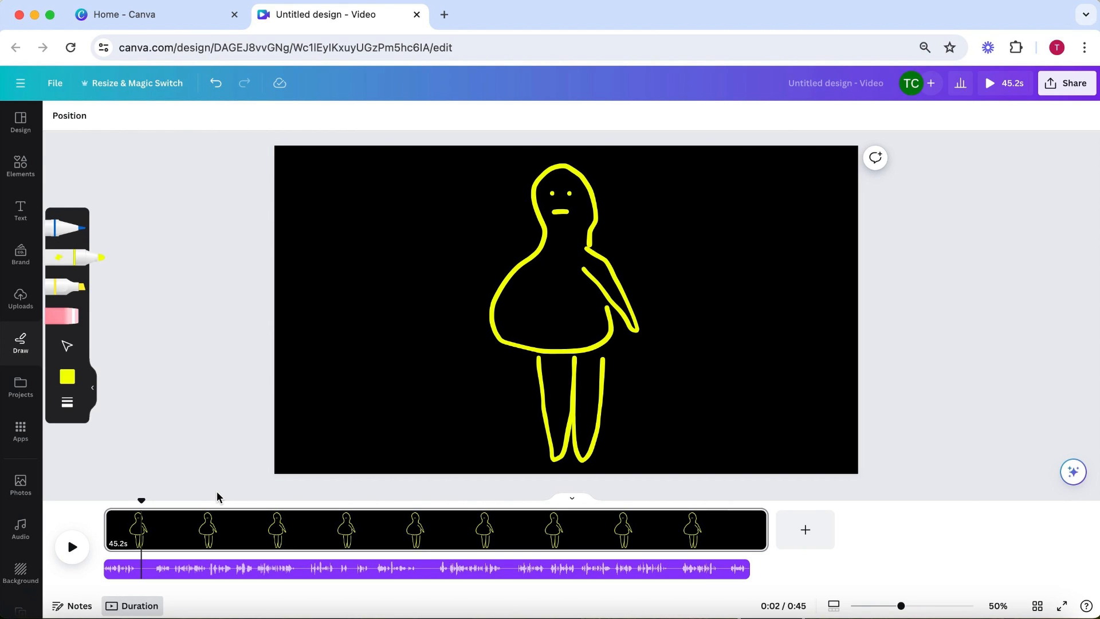
# Step: Group all the strokes of the drawn figure and duplicate the group directly over the original
pyautogui.click(67, 346)
pyautogui.press('super+a')
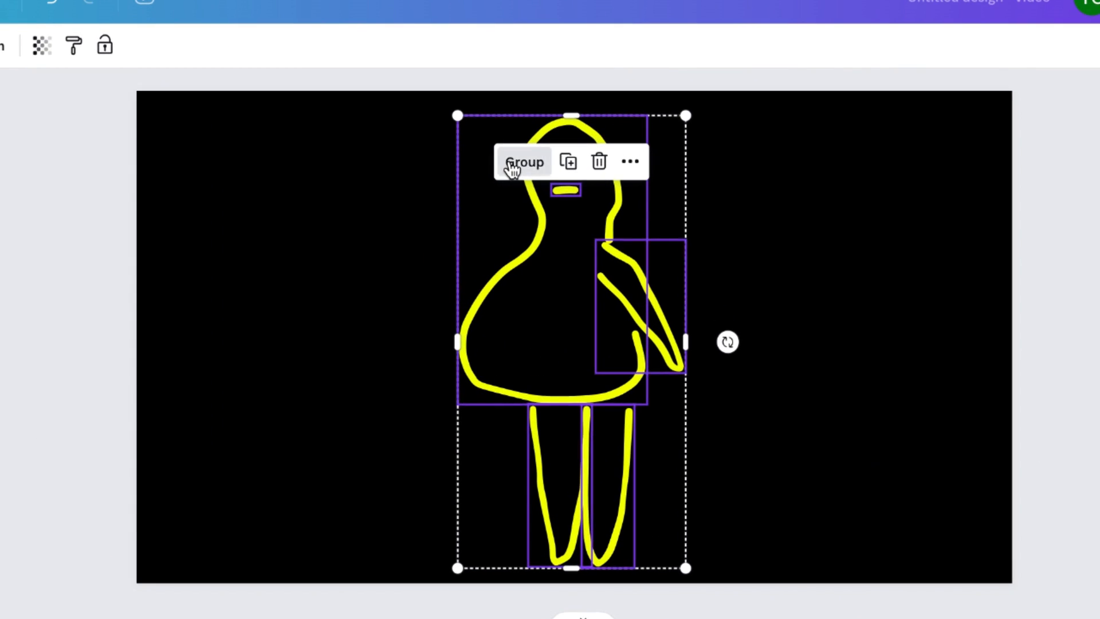
pyautogui.click(523, 198)
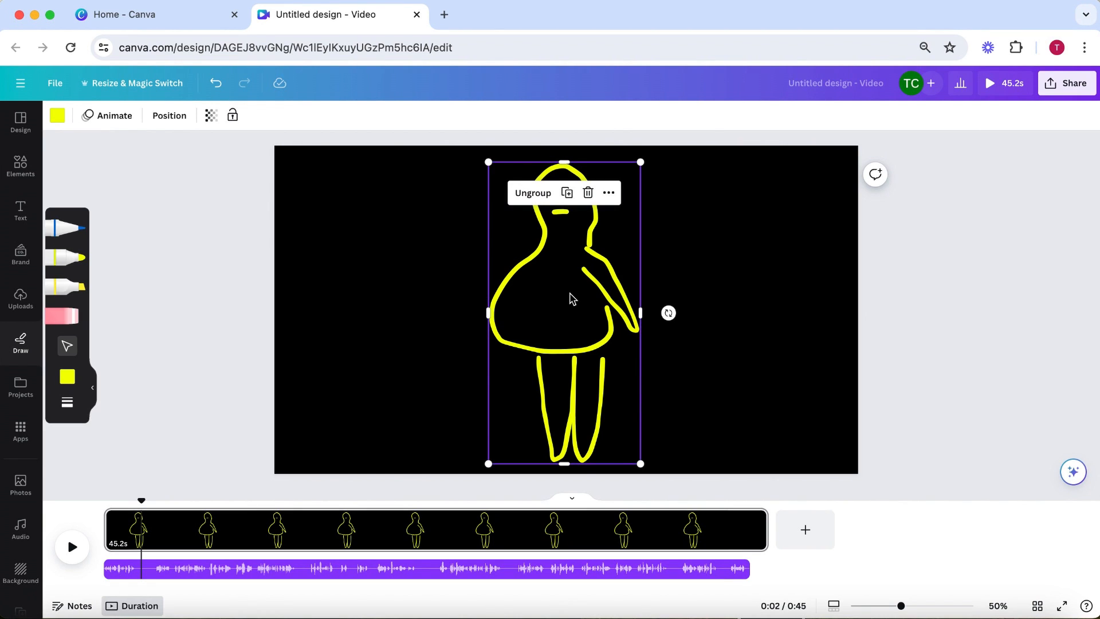
pyautogui.press('super+d')
pyautogui.click(547, 315)
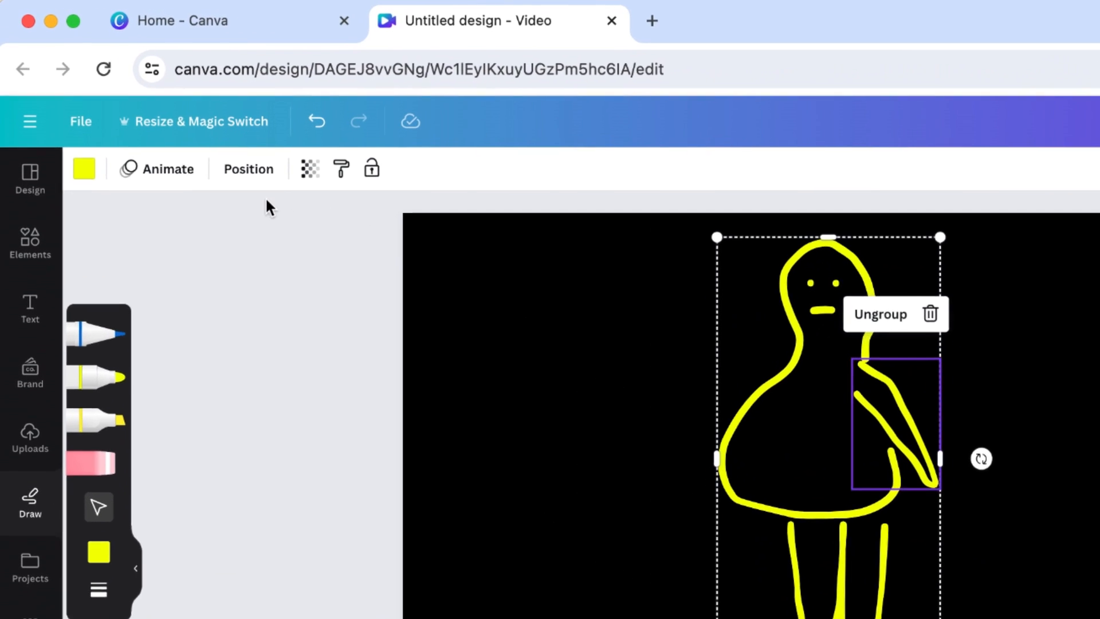
# Step: In the layer order, select the lower of the two overlapping figure groups and reduce its opacity to roughly half
pyautogui.click(256, 178)
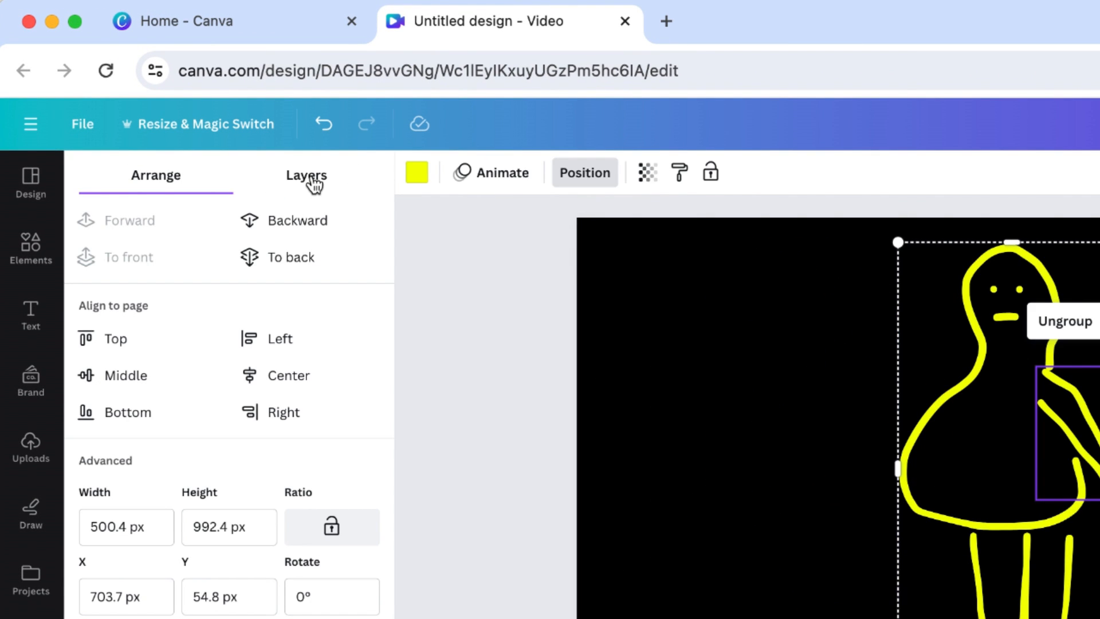
pyautogui.click(312, 178)
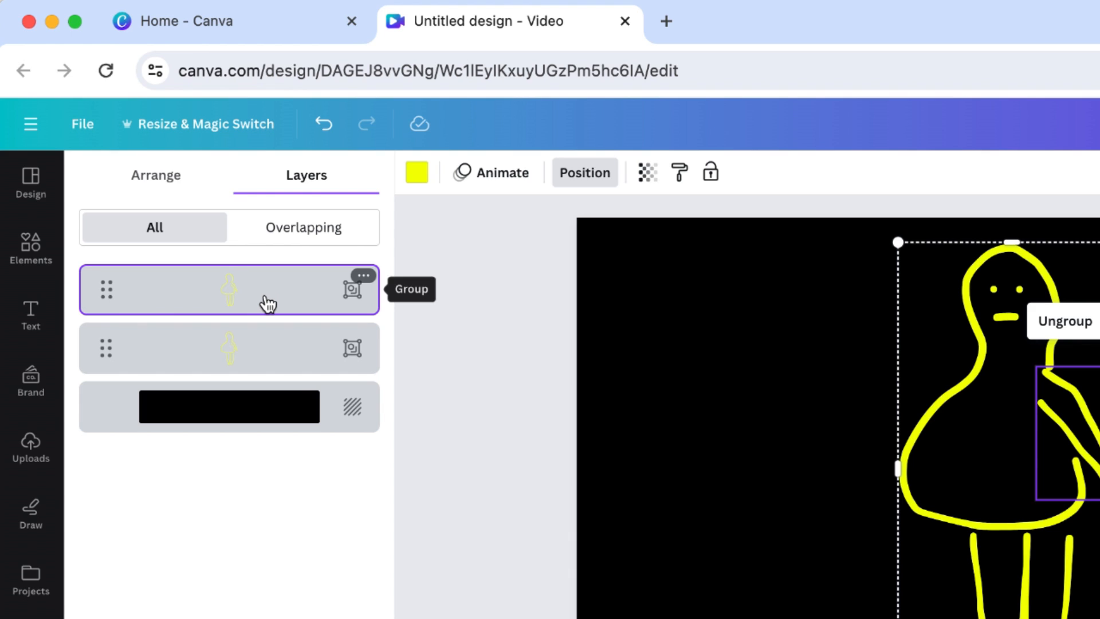
pyautogui.click(253, 343)
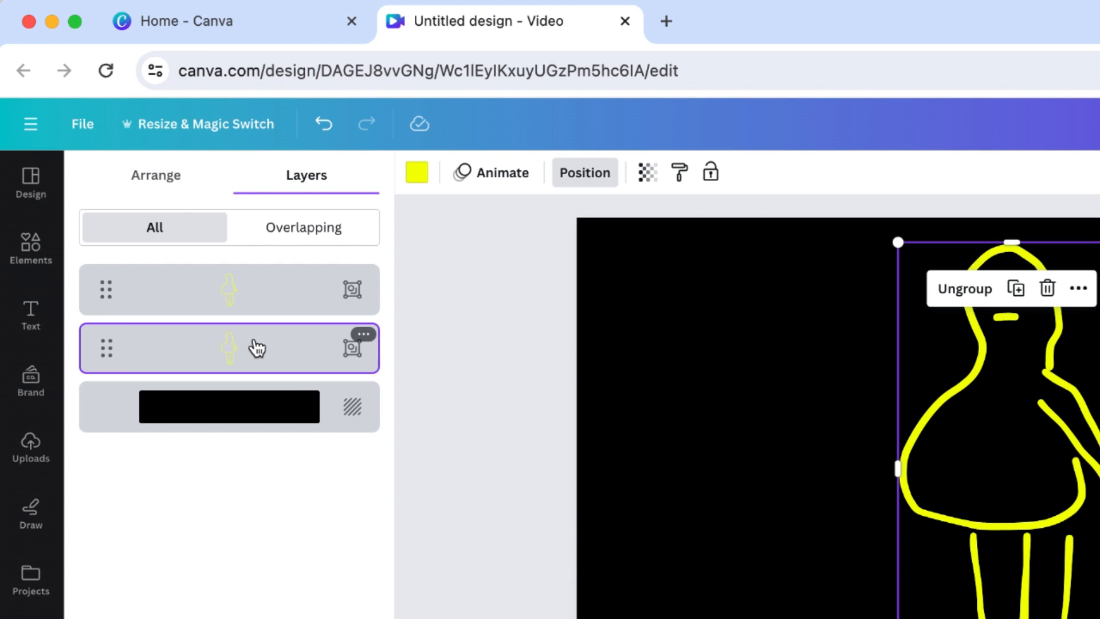
pyautogui.click(259, 292)
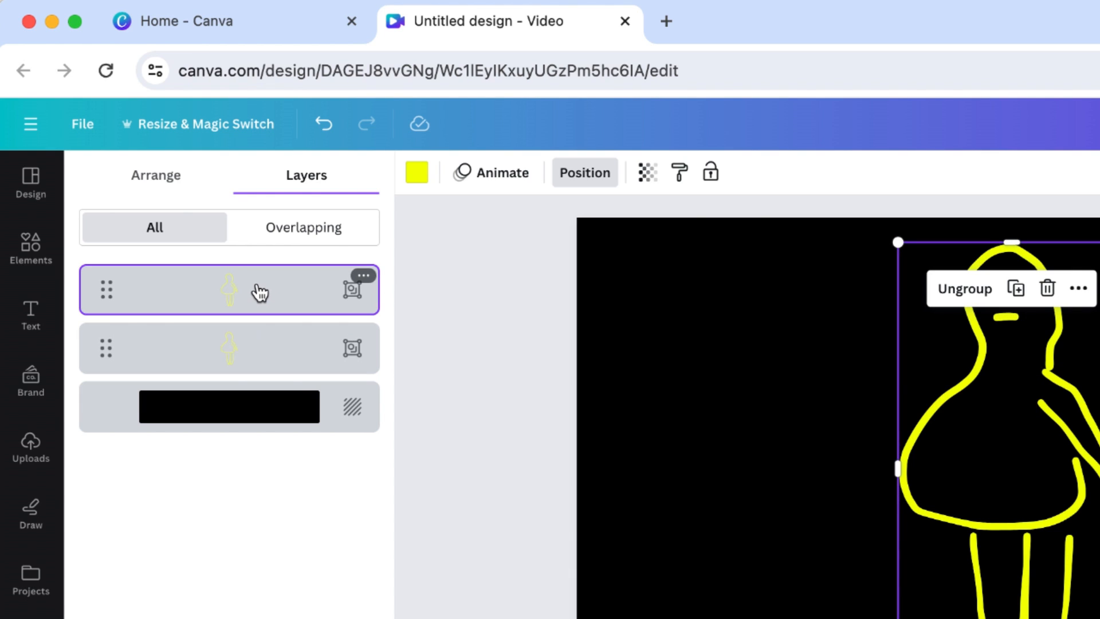
pyautogui.click(269, 357)
pyautogui.click(646, 184)
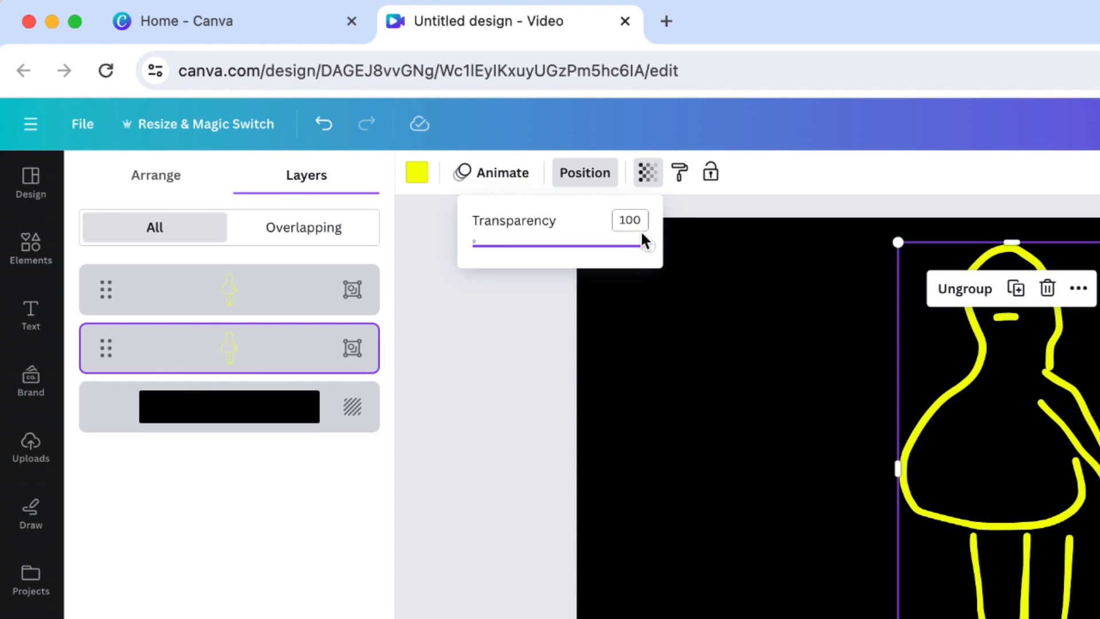
pyautogui.moveTo(643, 251); pyautogui.dragTo(551, 251)
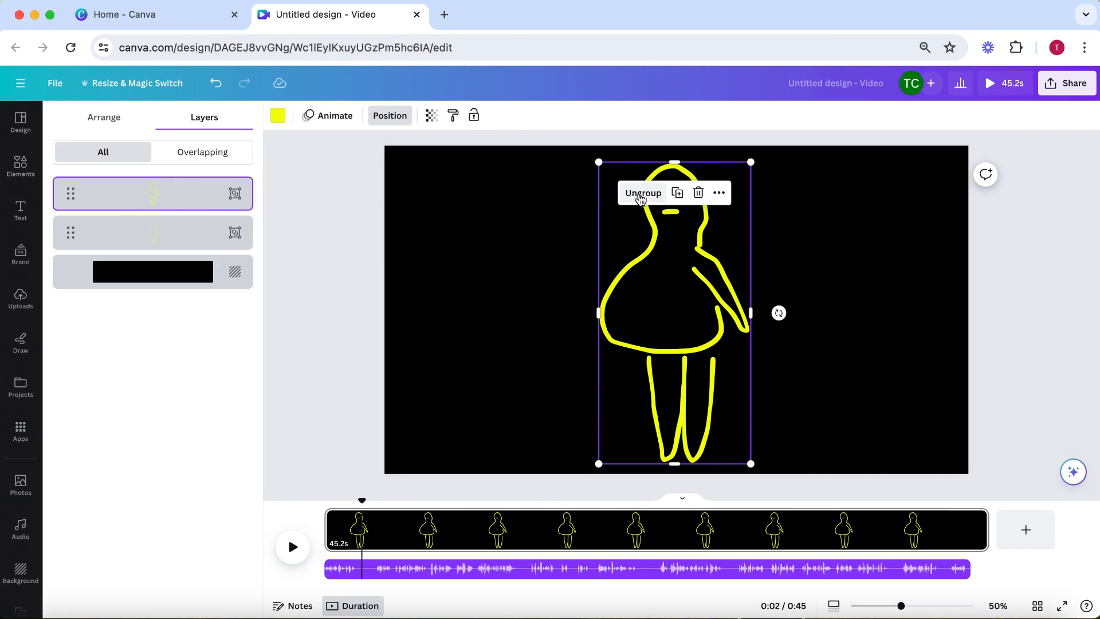
# Step: Ungroup the front figure and delete its body outline, mouth, both eyes and arm, keeping only the legs
pyautogui.click(965, 288)
pyautogui.click(564, 207)
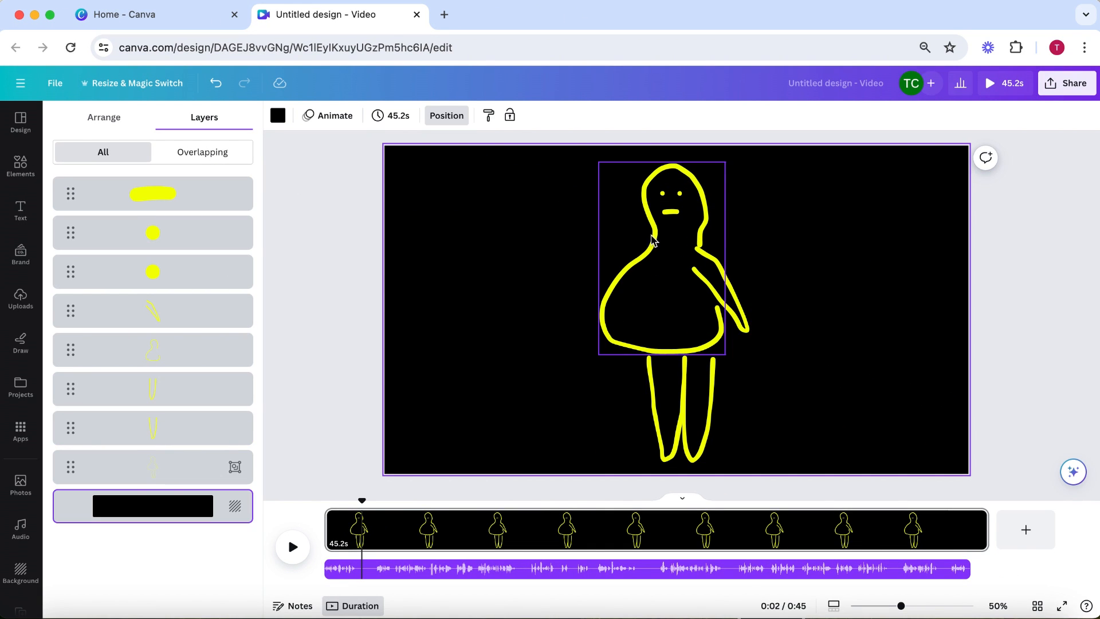
pyautogui.click(654, 234)
pyautogui.press('Delete')
pyautogui.click(671, 212)
pyautogui.press('Delete')
pyautogui.click(679, 194)
pyautogui.press('Delete')
pyautogui.click(663, 194)
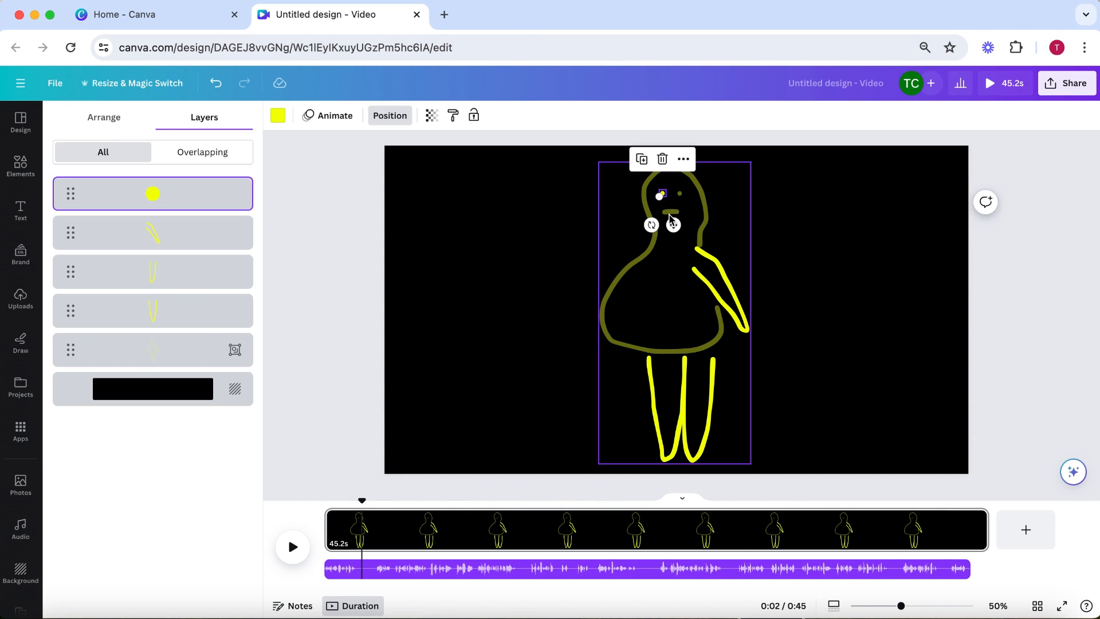
pyautogui.press('Delete')
pyautogui.click(725, 275)
pyautogui.press('Delete')
pyautogui.click(550, 321)
# Step: With the yellow marker, draw a new body, turned head, eyes, slanted mouth and straight arm over the faded figure
pyautogui.click(21, 337)
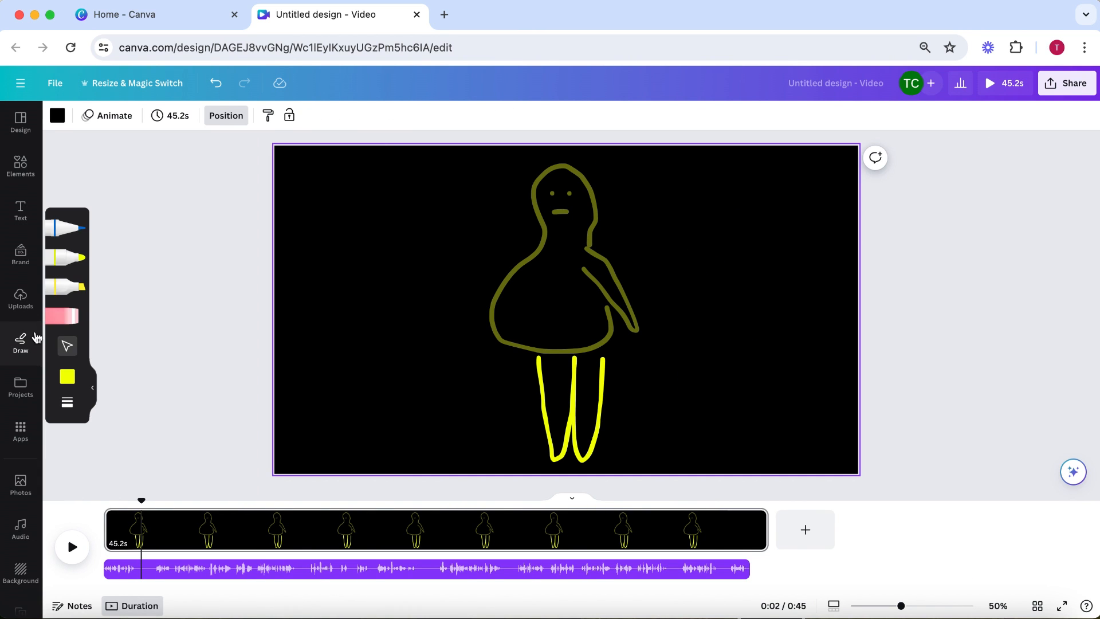
pyautogui.click(67, 257)
pyautogui.moveTo(580, 351)
pyautogui.mouseDown()
pyautogui.moveTo(491, 328)
pyautogui.moveTo(541, 251)
pyautogui.moveTo(542, 169)
pyautogui.moveTo(612, 313)
pyautogui.mouseUp()
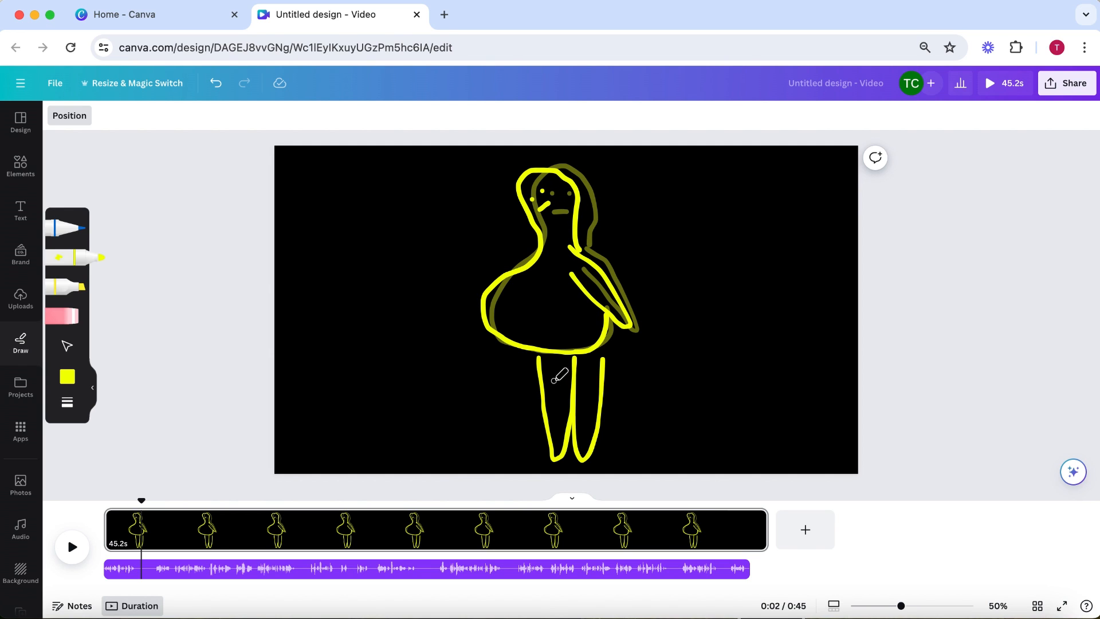
# Step: Erase the new head-and-belly outline, redraw it with the head leaning left, and add a bent arm on the hip
pyautogui.click(63, 316)
pyautogui.click(490, 292)
pyautogui.click(68, 258)
pyautogui.moveTo(589, 349)
pyautogui.mouseDown()
pyautogui.moveTo(503, 342)
pyautogui.moveTo(514, 266)
pyautogui.moveTo(567, 180)
pyautogui.moveTo(580, 251)
pyautogui.mouseUp()
pyautogui.moveTo(526, 256)
pyautogui.mouseDown()
pyautogui.moveTo(494, 264)
pyautogui.moveTo(516, 301)
pyautogui.mouseUp()
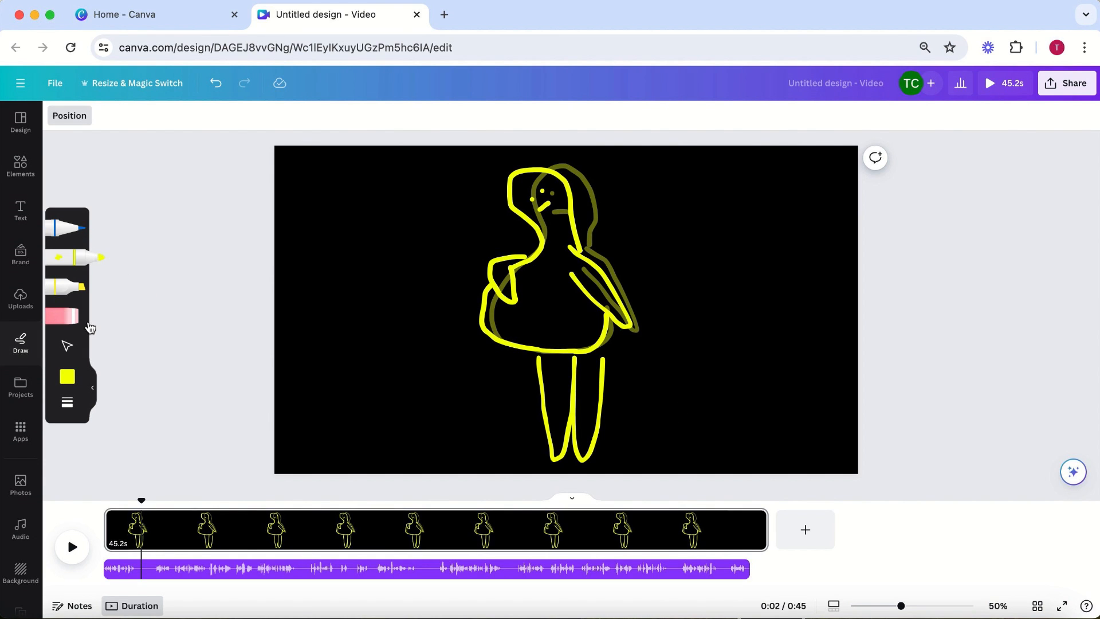
# Step: Select all the loose strokes of the bent-arm figure, including its legs, and group them
pyautogui.click(67, 345)
pyautogui.click(510, 195)
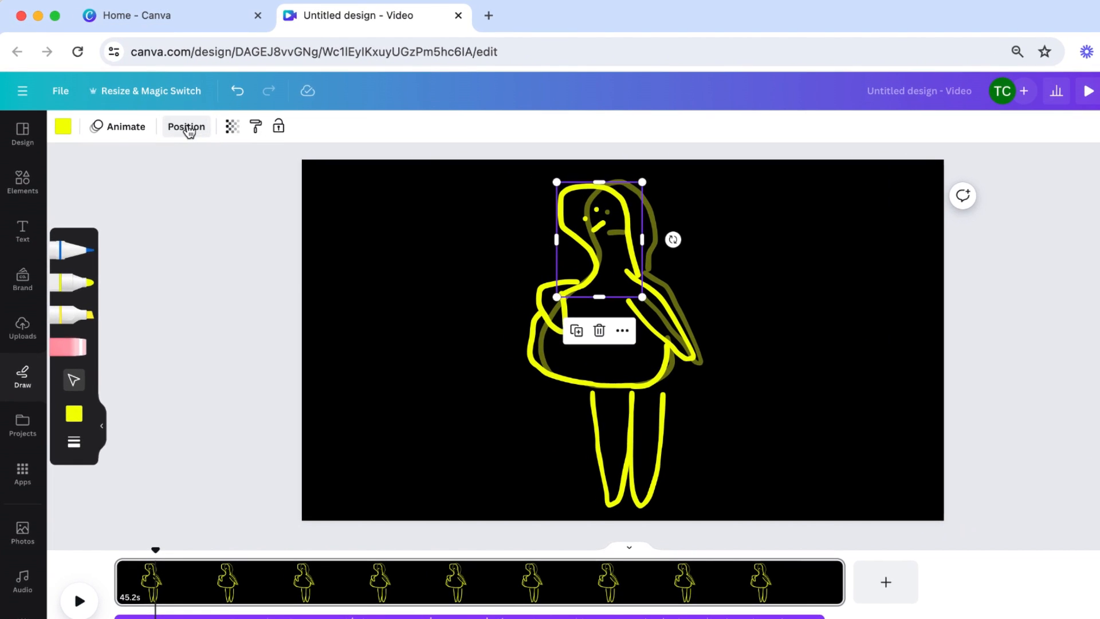
pyautogui.click(167, 114)
pyautogui.click(193, 223)
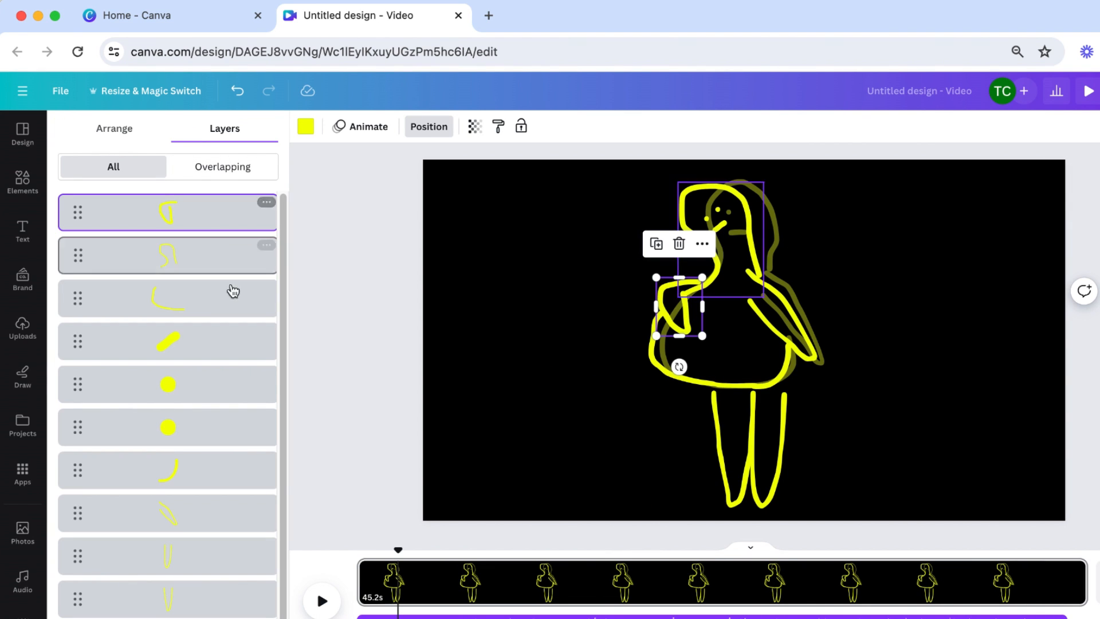
pyautogui.keyDown('shift'); pyautogui.click(224, 606); pyautogui.keyUp('shift')
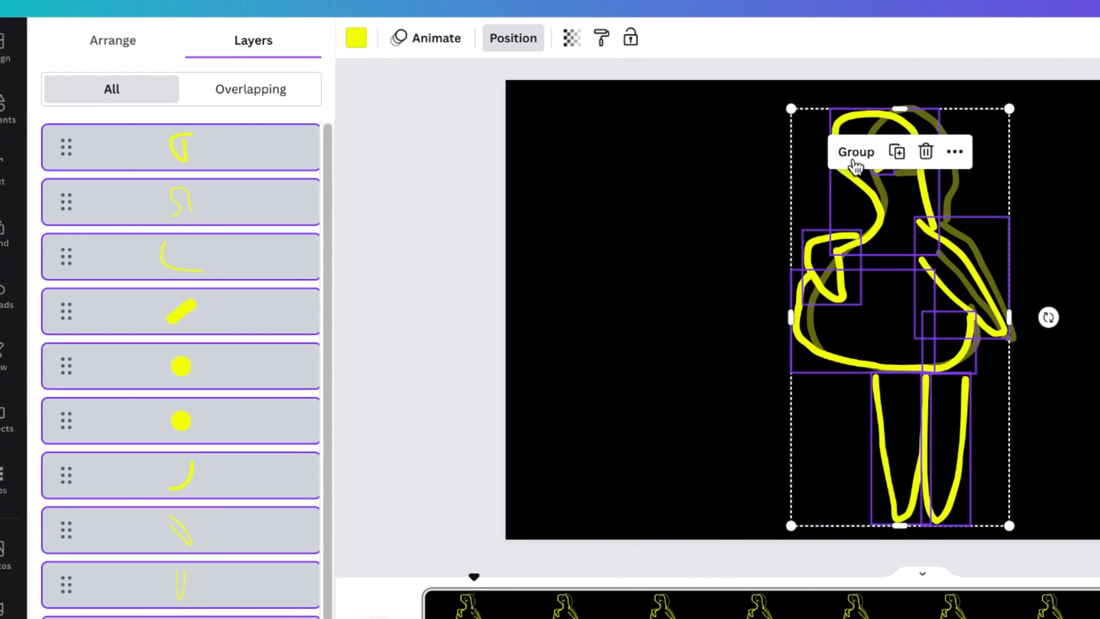
pyautogui.click(696, 216)
pyautogui.moveTo(917, 260); pyautogui.dragTo(923, 257)
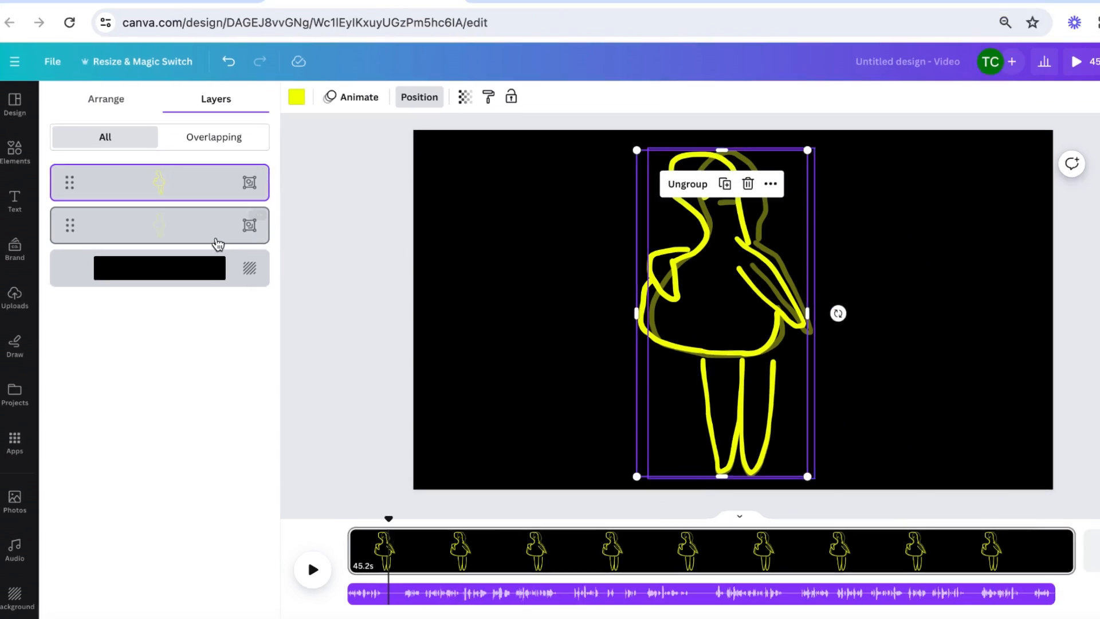
# Step: Duplicate the faded figure group and move the bent-arm figure to the left side of the page
pyautogui.click(258, 212)
pyautogui.press('super+d')
pyautogui.click(166, 236)
pyautogui.moveTo(645, 358); pyautogui.dragTo(479, 341)
# Step: Set the transparency value of the duplicated faded figure to 100
pyautogui.doubleClick(721, 269)
pyautogui.click(432, 116)
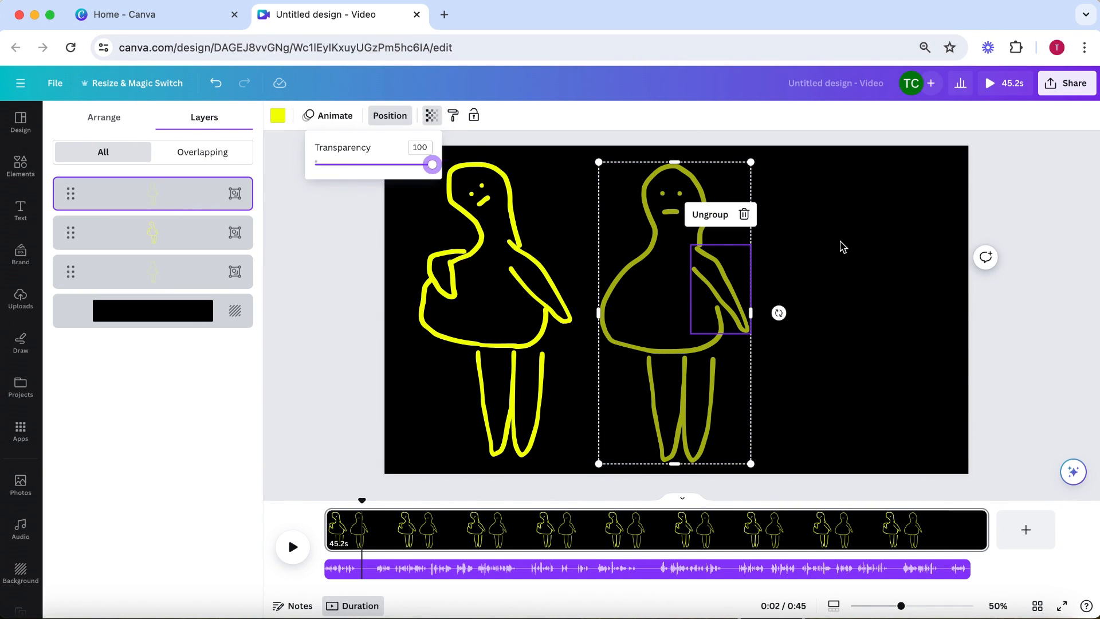
pyautogui.click(841, 240)
pyautogui.click(432, 116)
pyautogui.moveTo(374, 165); pyautogui.dragTo(432, 165)
# Step: Ungroup the full-opacity duplicate and replace its straight mouth with a hand-drawn yellow frown
pyautogui.click(643, 193)
pyautogui.click(670, 213)
pyautogui.press('Delete')
pyautogui.click(20, 343)
pyautogui.click(70, 257)
pyautogui.moveTo(551, 217); pyautogui.dragTo(569, 218)
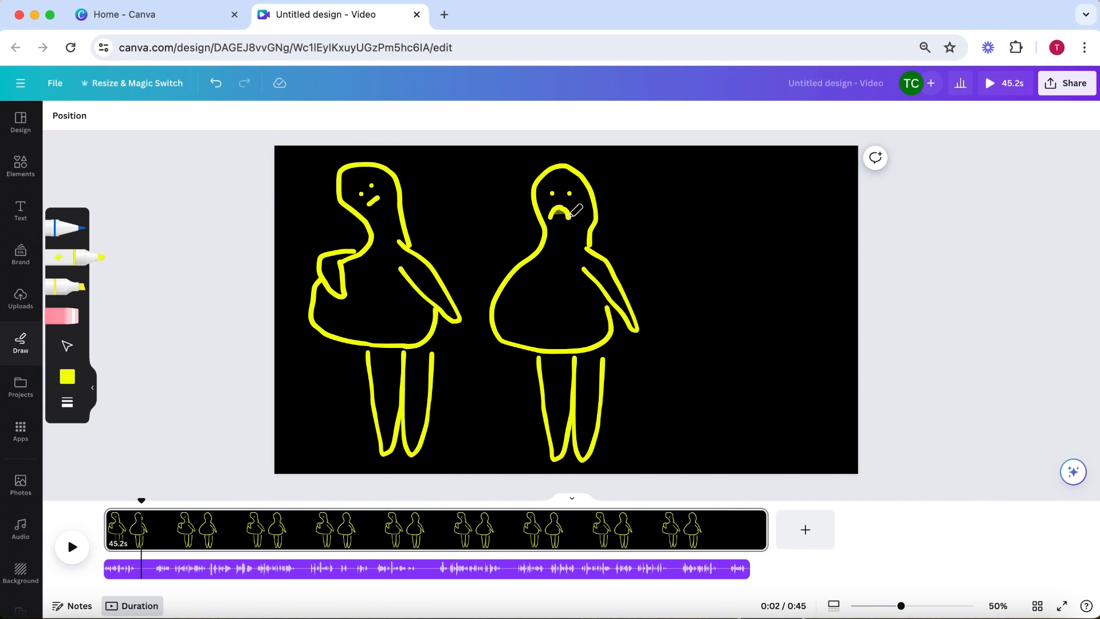
# Step: Group the frowning figure's strokes and move the group to the right side of the page
pyautogui.click(67, 346)
pyautogui.click(69, 115)
pyautogui.keyDown('shift'); pyautogui.click(179, 430); pyautogui.keyUp('shift')
pyautogui.click(643, 193)
pyautogui.moveTo(624, 300); pyautogui.dragTo(795, 299)
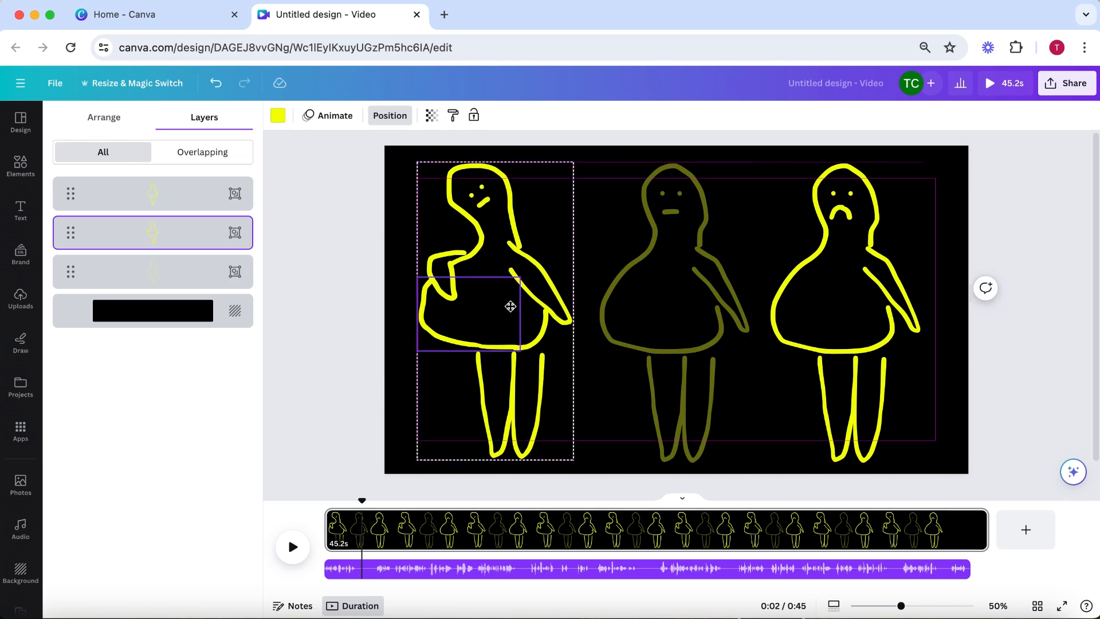
# Step: Place the bent-arm figure in the middle of the page and the straight-mouthed figure at full opacity on the left
pyautogui.moveTo(510, 307); pyautogui.dragTo(745, 303)
pyautogui.moveTo(647, 310); pyautogui.dragTo(467, 304)
pyautogui.click(409, 192)
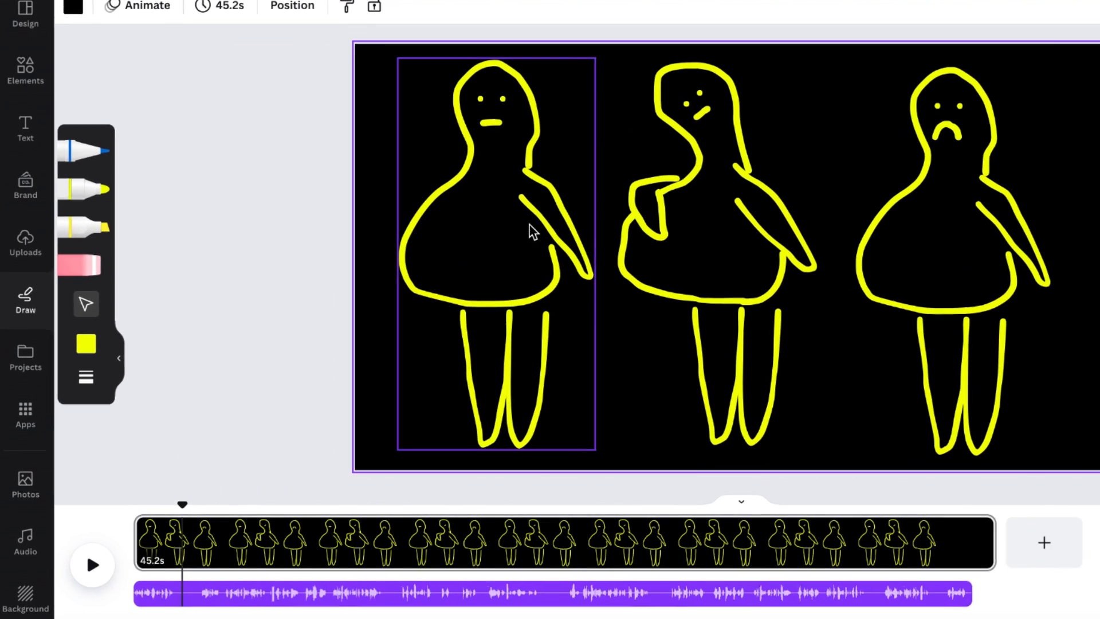
# Step: Show the straight-mouthed figure's timing, trim its clip to a short opening segment, and move the figure to the page center
pyautogui.click(437, 154)
pyautogui.rightClick(436, 153)
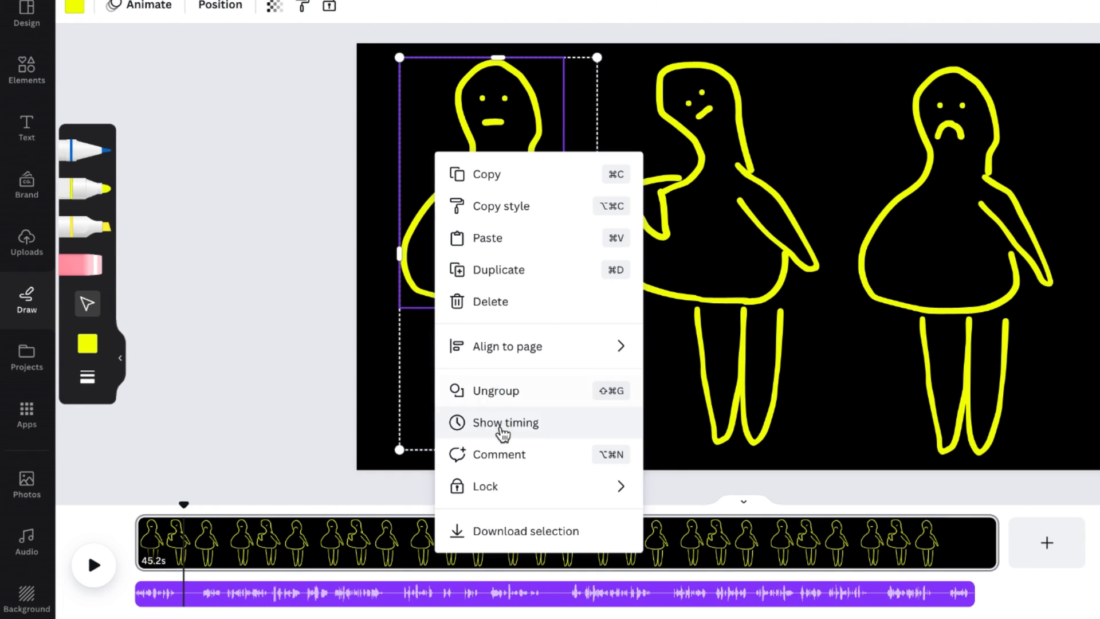
pyautogui.click(502, 430)
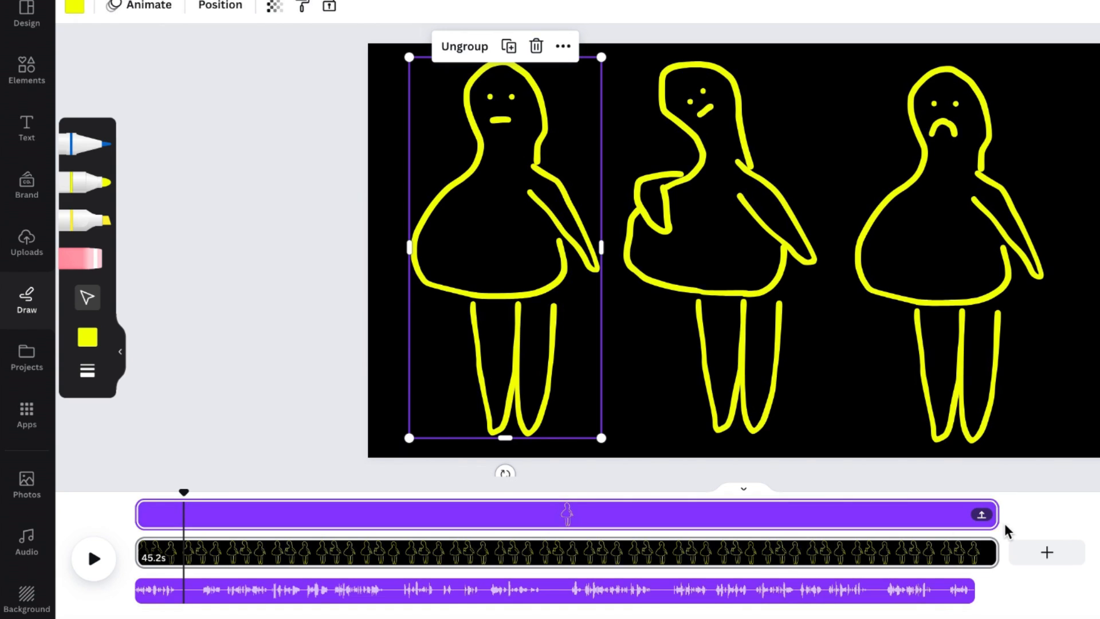
pyautogui.moveTo(997, 513); pyautogui.dragTo(184, 509)
pyautogui.click(509, 258)
pyautogui.moveTo(508, 258); pyautogui.dragTo(731, 260)
# Step: Trim the bent-arm figure's timing to a short clip that starts right where the first figure's clip ends
pyautogui.click(626, 241)
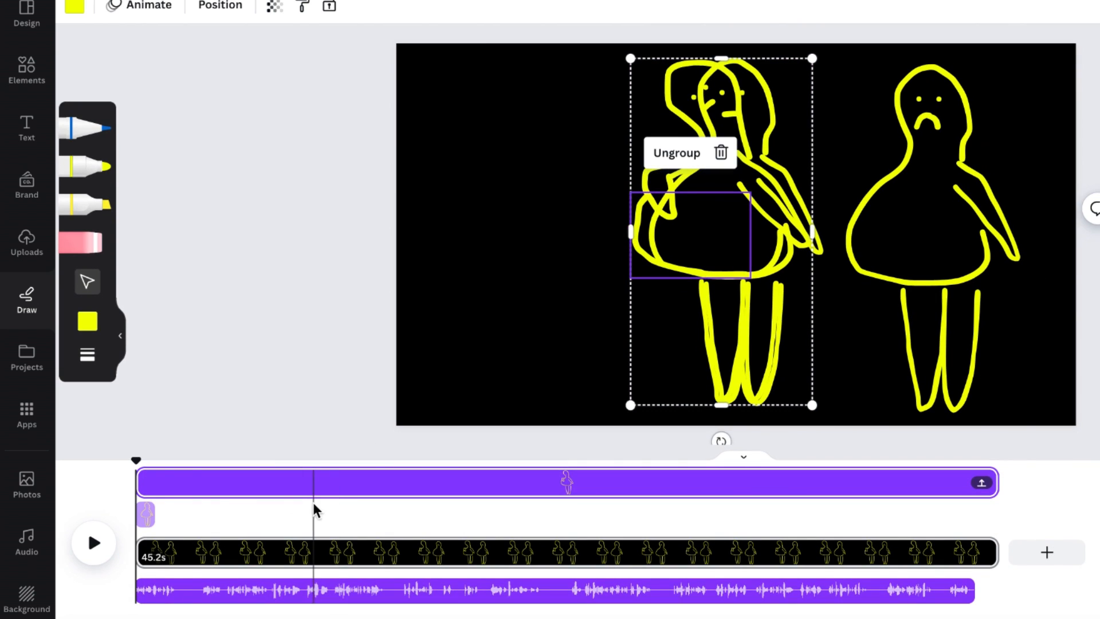
pyautogui.moveTo(144, 482); pyautogui.dragTo(163, 483)
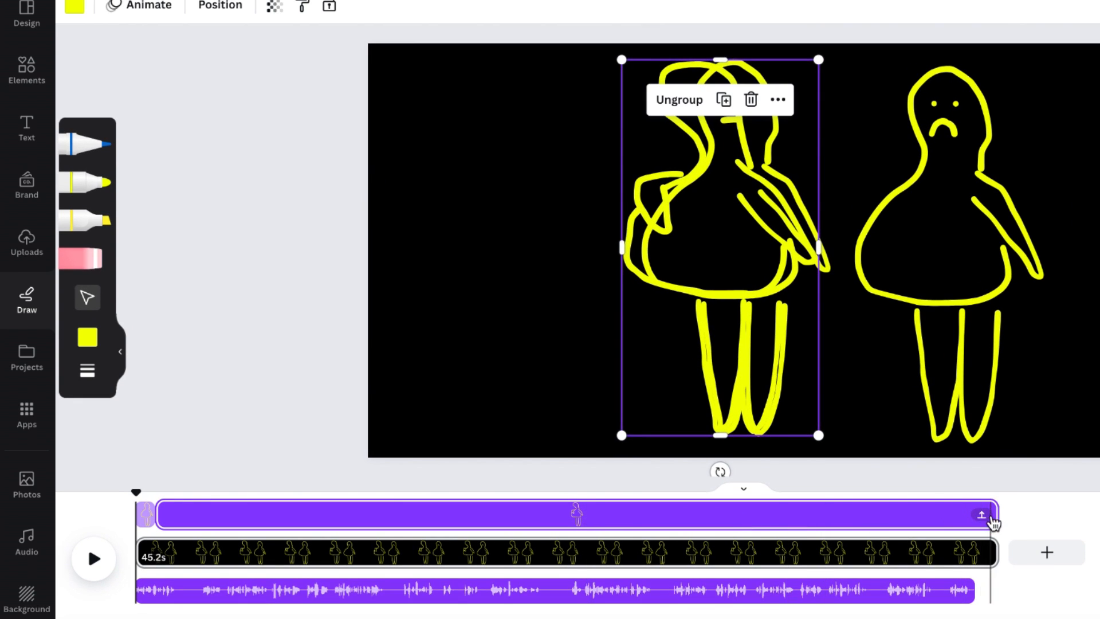
pyautogui.moveTo(993, 516); pyautogui.dragTo(172, 528)
# Step: Move the frowning figure to the page center and trim its timing to a short clip directly following the bent-arm figure's
pyautogui.moveTo(965, 303); pyautogui.dragTo(768, 299)
pyautogui.moveTo(138, 483); pyautogui.dragTo(172, 485)
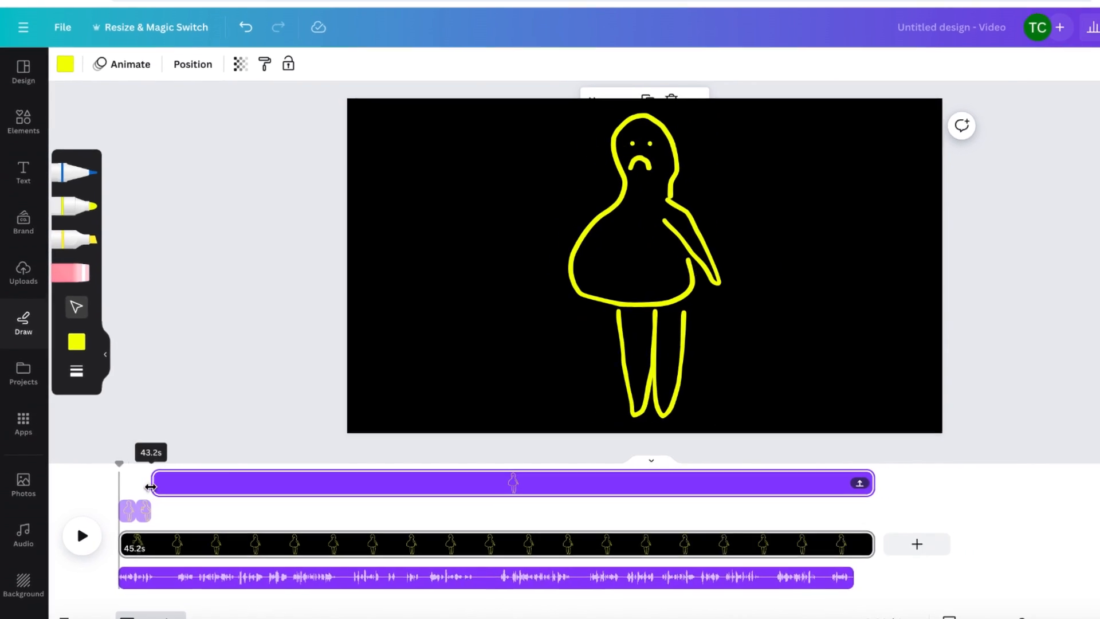
pyautogui.moveTo(872, 509); pyautogui.dragTo(181, 513)
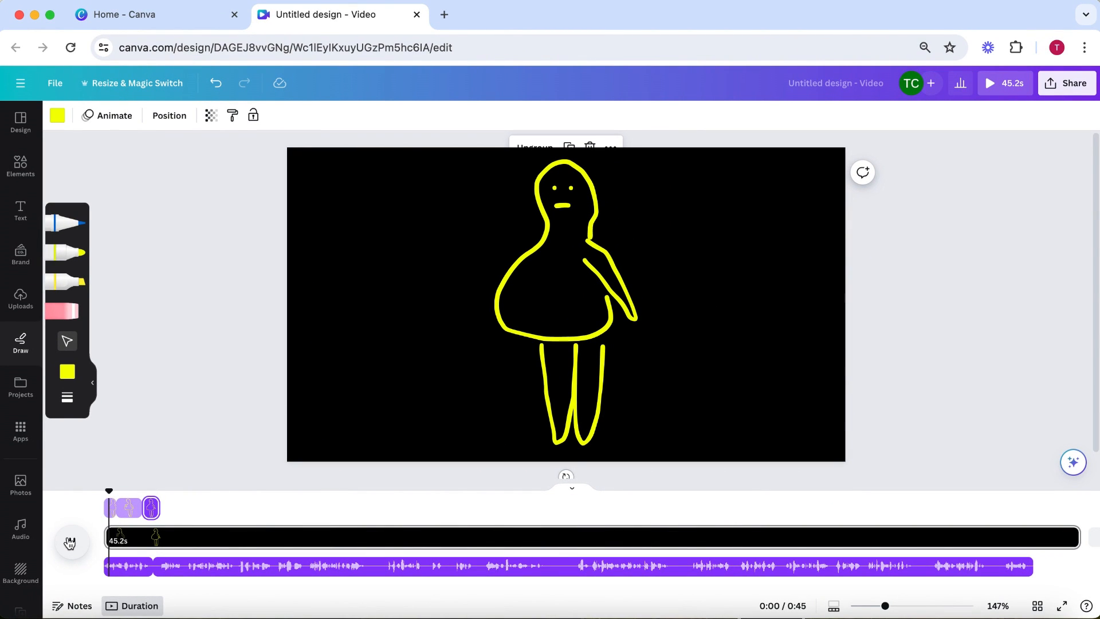
# Step: Play the three-pose sequence and split the page where the last figure's clip ends, at 2.6 s
pyautogui.click(69, 542)
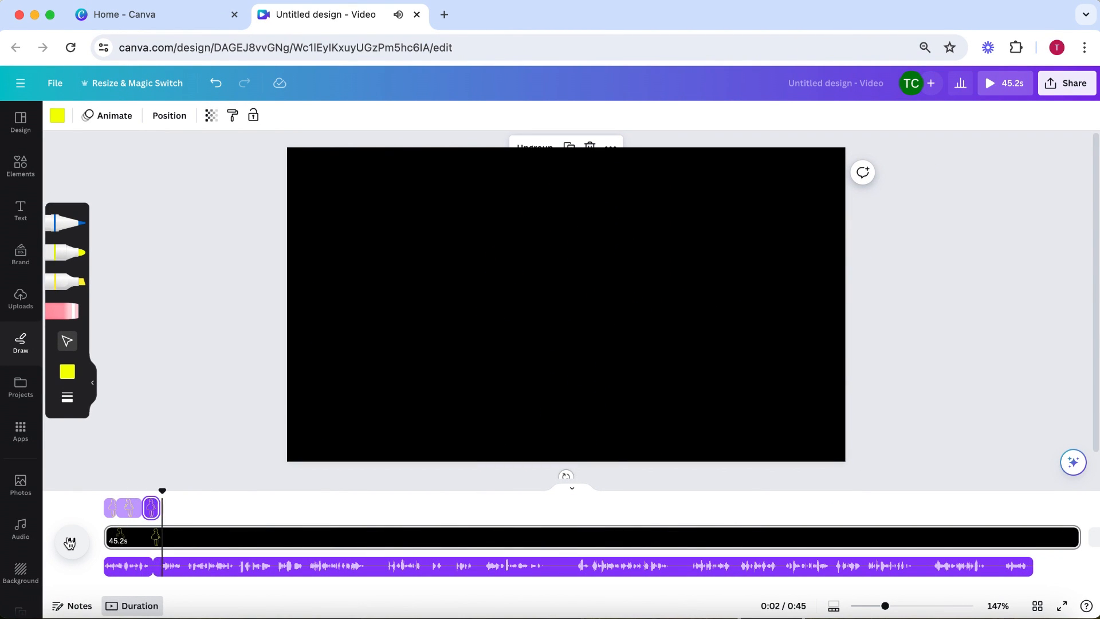
pyautogui.click(69, 542)
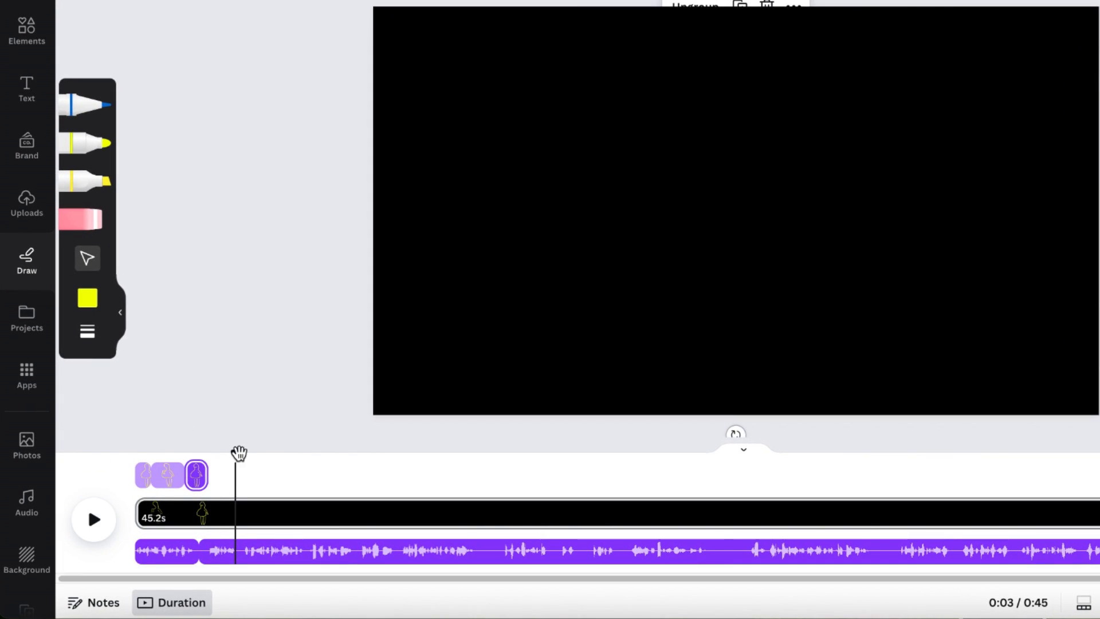
pyautogui.moveTo(238, 454); pyautogui.dragTo(209, 452)
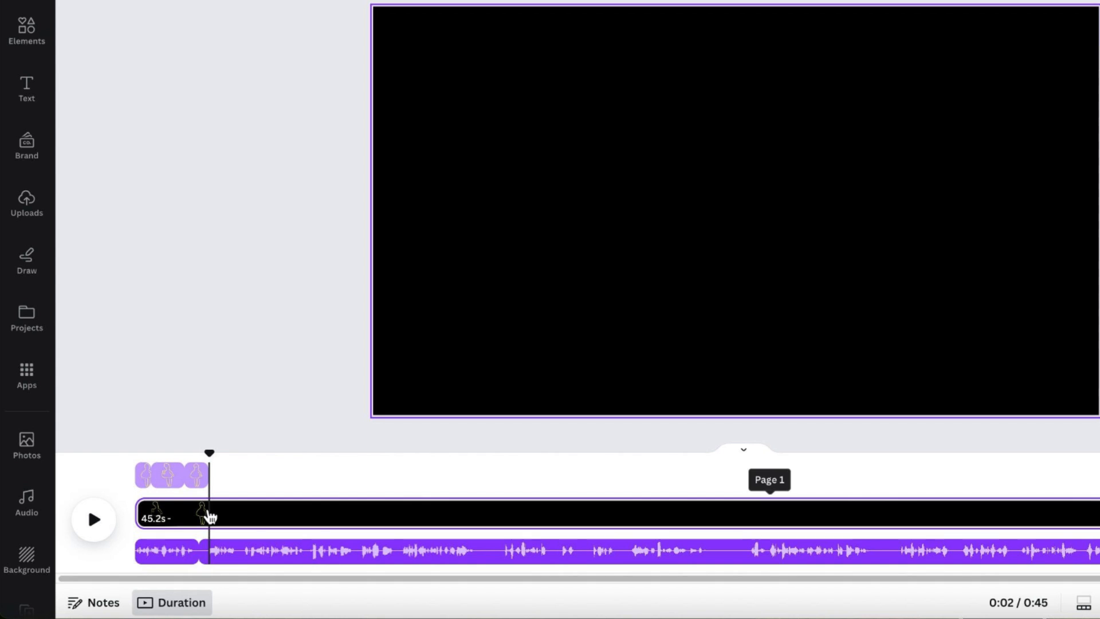
pyautogui.rightClick(210, 515)
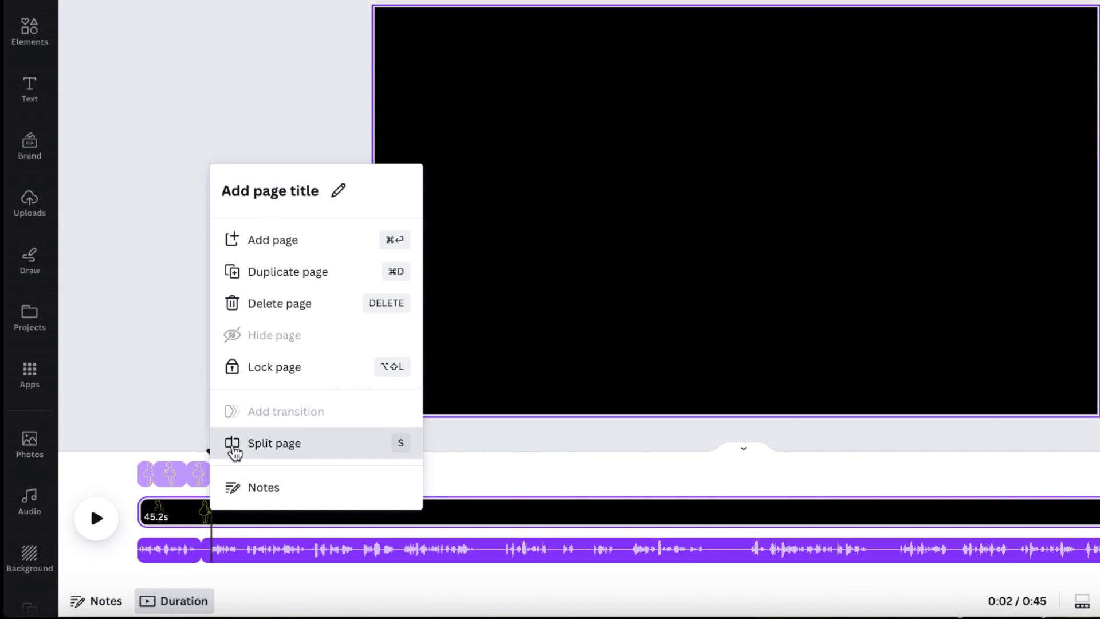
pyautogui.click(236, 452)
pyautogui.moveTo(224, 452); pyautogui.dragTo(200, 472)
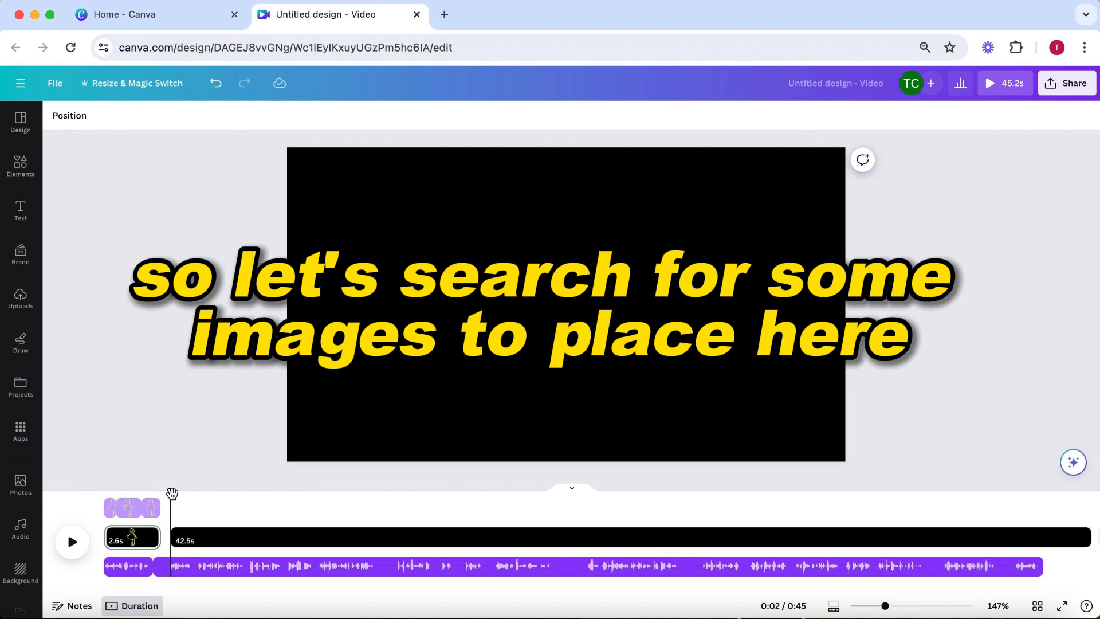
# Step: On the second page, search the photo elements for "world" and add the cut-out Earth globe photo showing the Americas
pyautogui.click(184, 541)
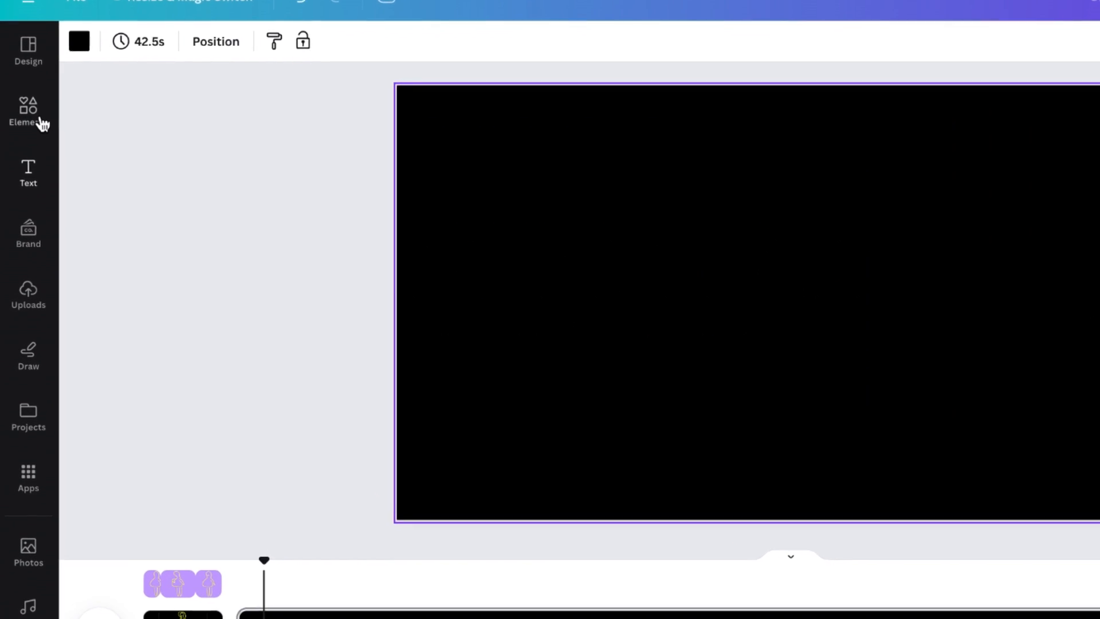
pyautogui.click(40, 117)
pyautogui.click(177, 44)
pyautogui.write('wo')
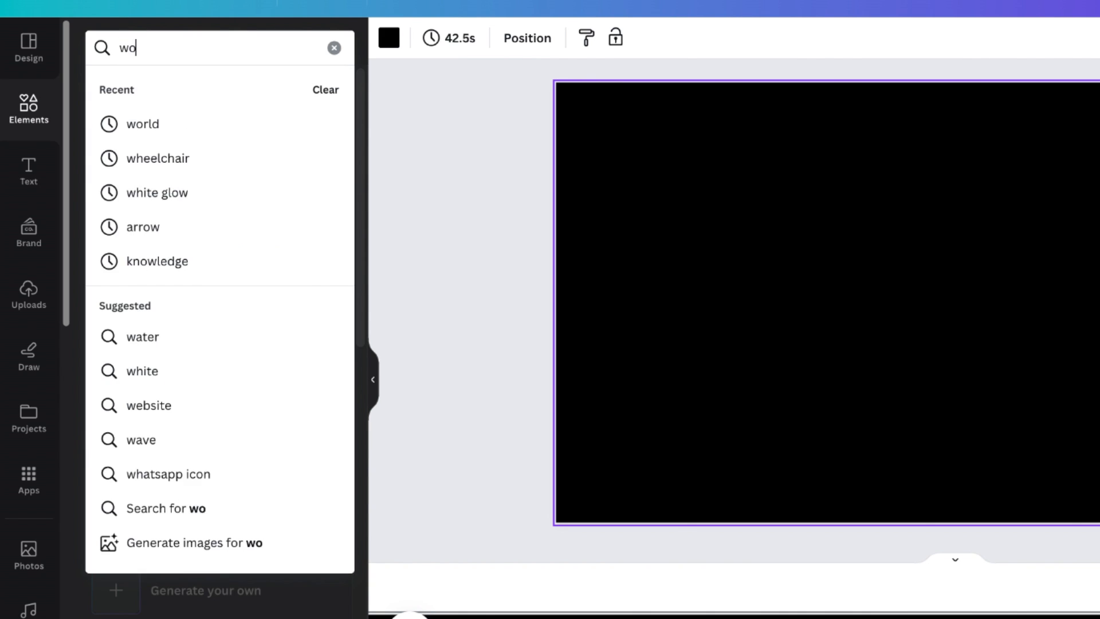
pyautogui.write('rld')
pyautogui.press('Return')
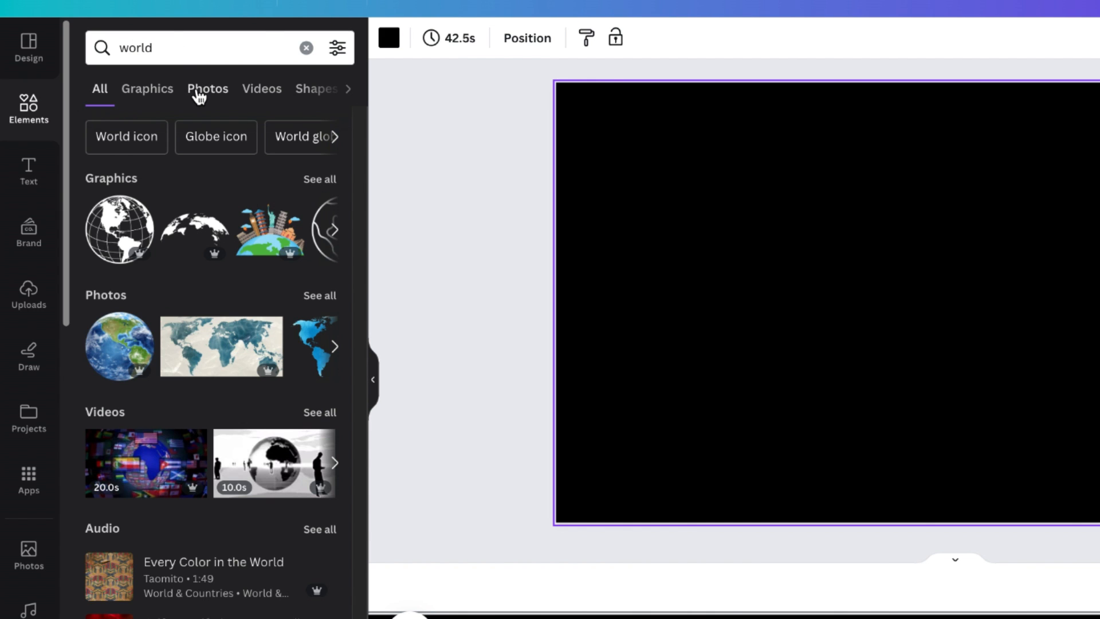
pyautogui.click(197, 95)
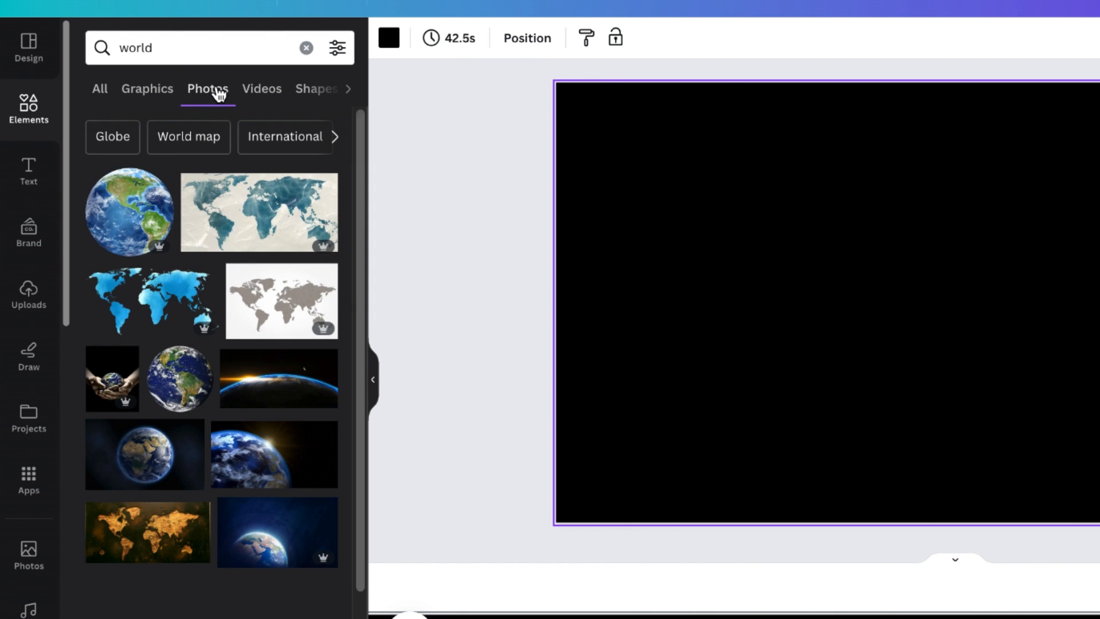
pyautogui.click(136, 251)
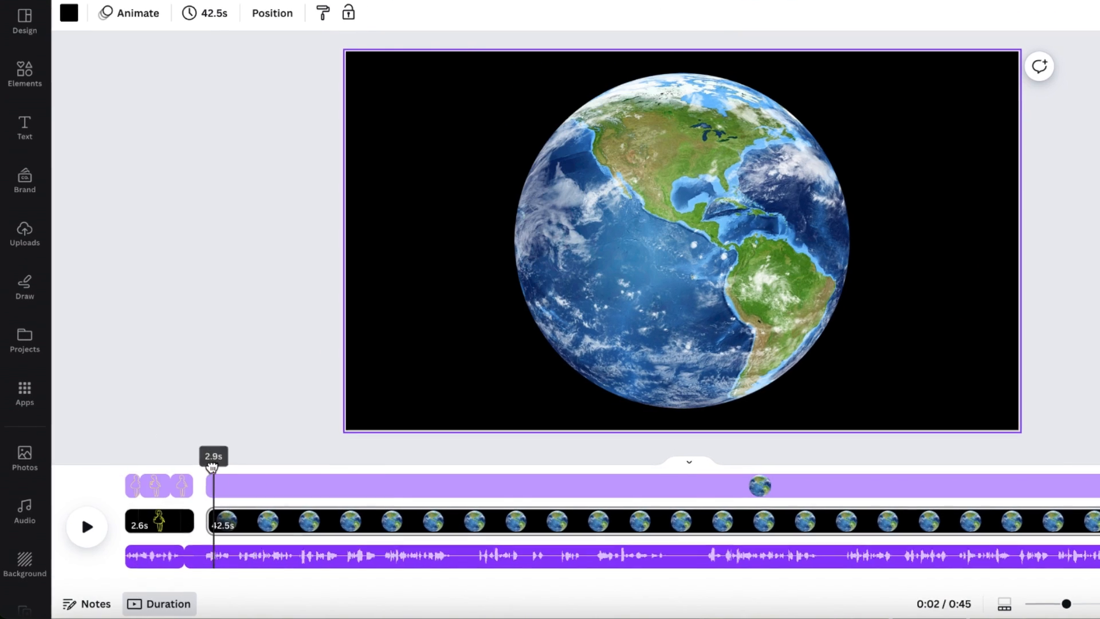
# Step: Play the globe page against the voiceover, split it at 1.8 s, and resume playback
pyautogui.click(86, 523)
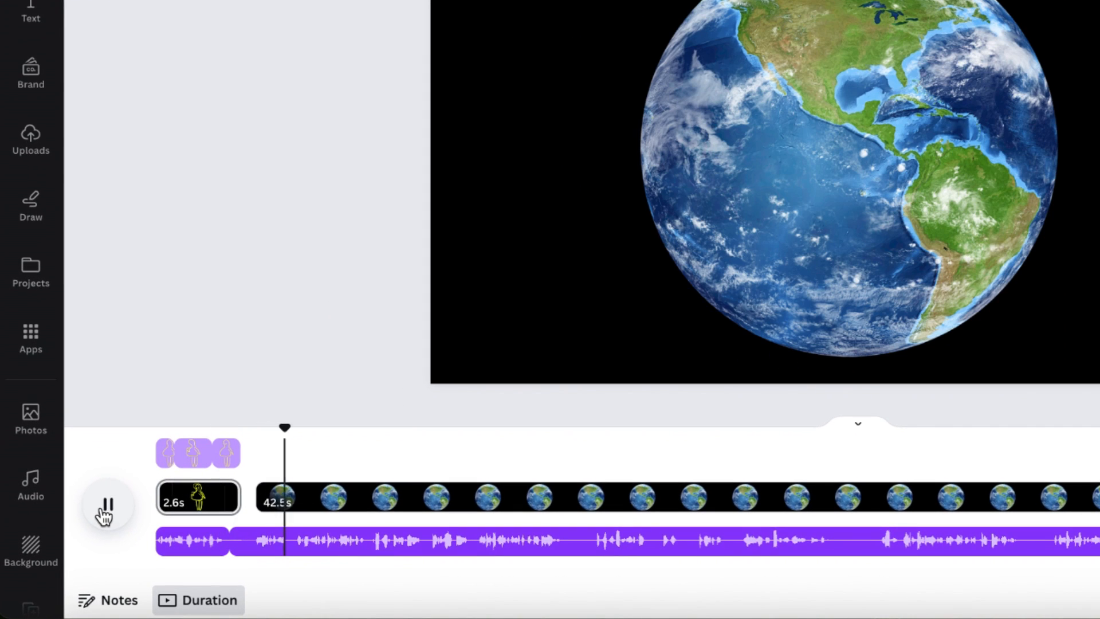
pyautogui.click(104, 516)
pyautogui.rightClick(317, 496)
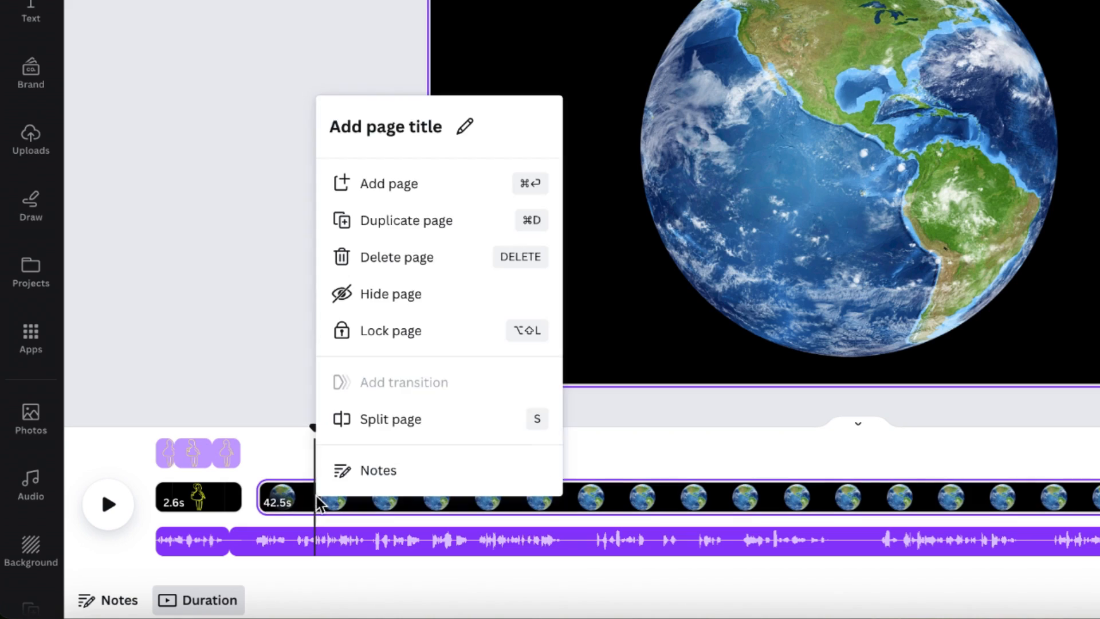
pyautogui.click(369, 427)
pyautogui.click(110, 515)
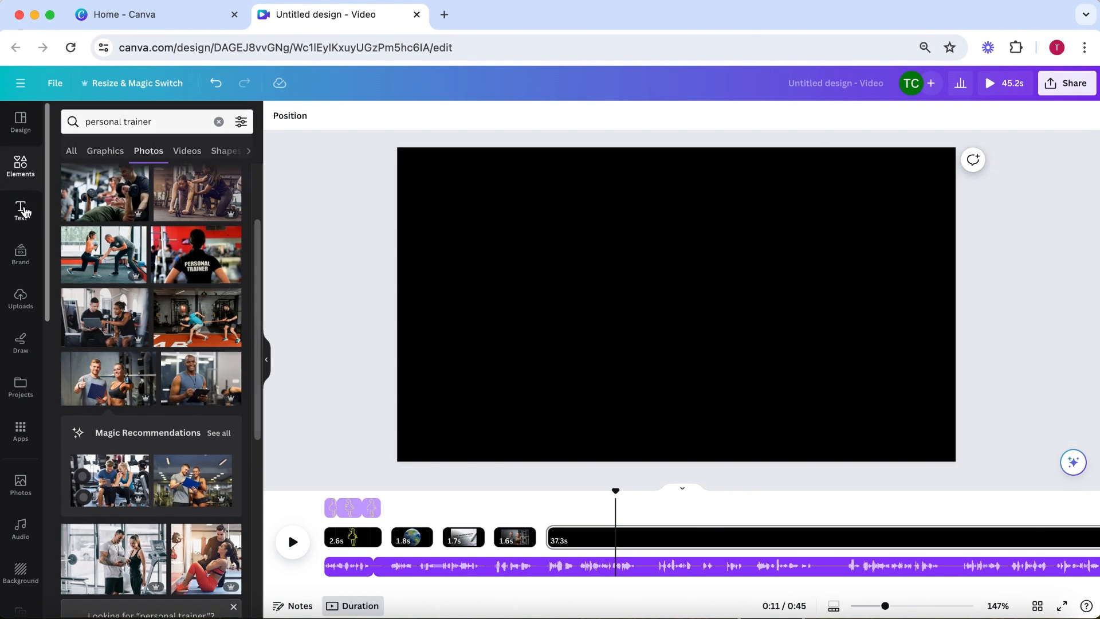
# Step: Add a heading reading "Fancy diet plan" to the black last page and select all its text
pyautogui.click(20, 210)
pyautogui.click(129, 253)
pyautogui.doubleClick(745, 300)
pyautogui.hotkey('ctrl', 'a')
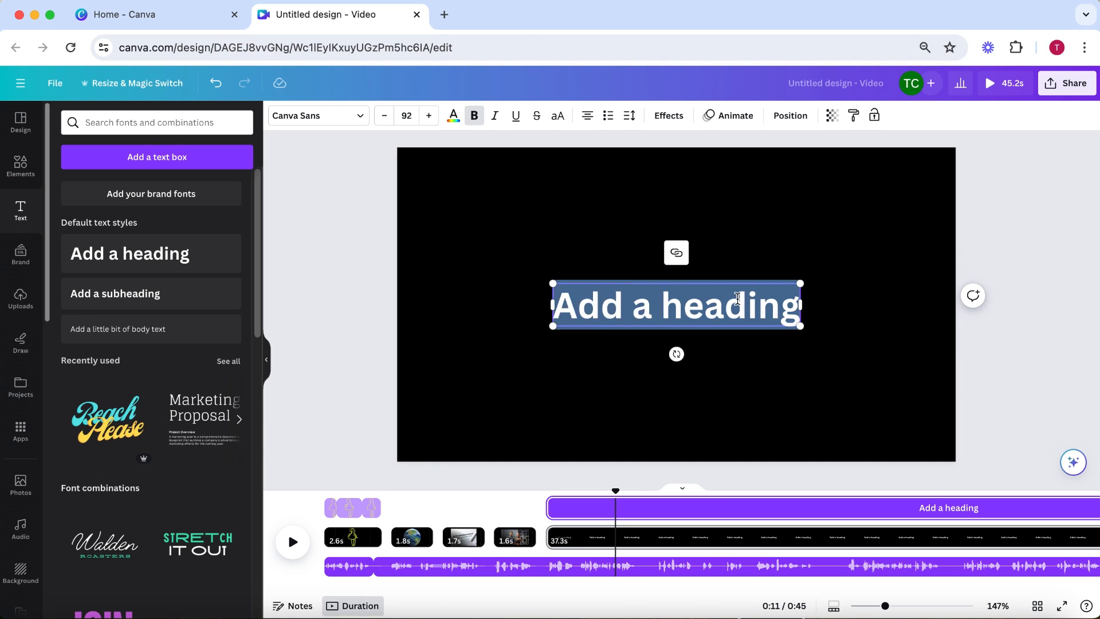
pyautogui.write('Fancy diet plan')
pyautogui.hotkey('ctrl', 'a')
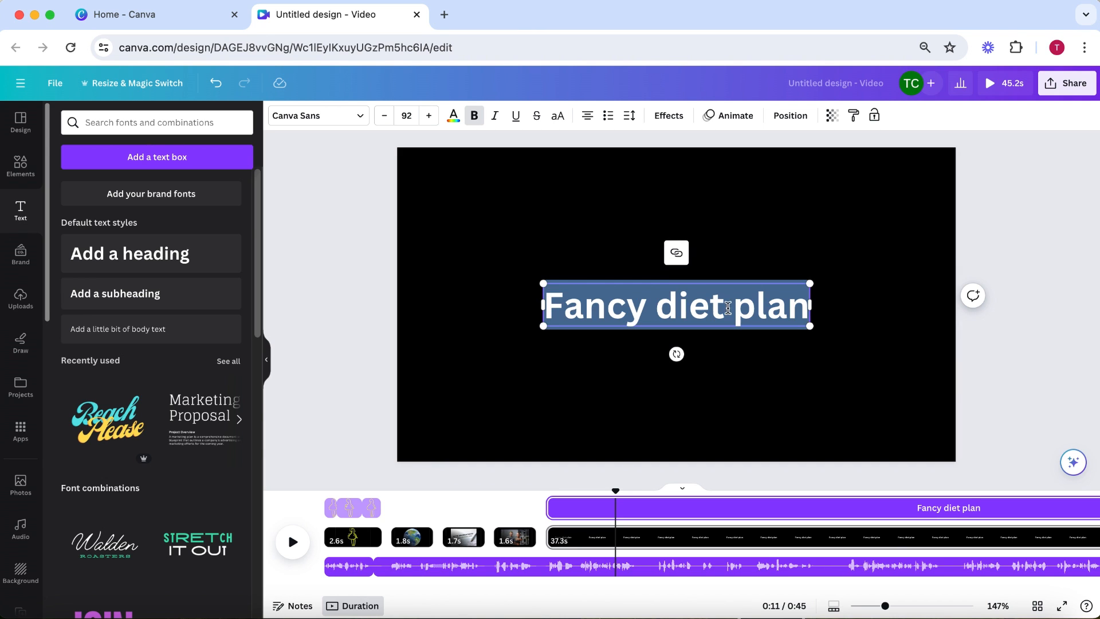
# Step: Search the fonts for "hand drawn" and set the heading's font to HandMade
pyautogui.click(363, 115)
pyautogui.write('hand drawn')
pyautogui.scroll(-2, 241, 250)
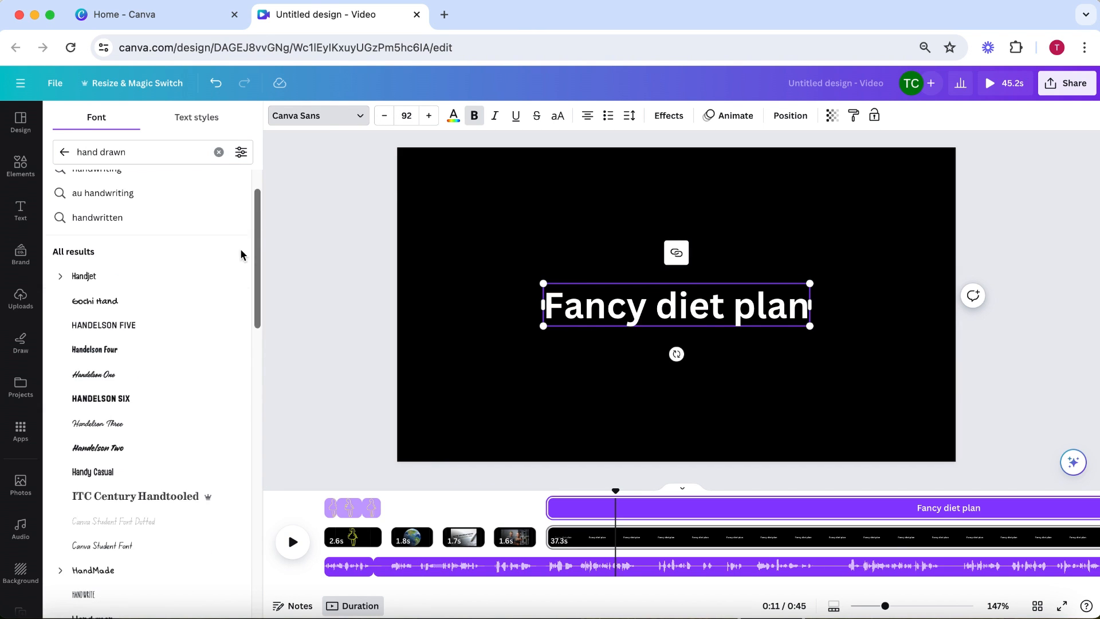
pyautogui.click(100, 299)
pyautogui.click(93, 465)
pyautogui.scroll(-1, 140, 523)
pyautogui.click(106, 528)
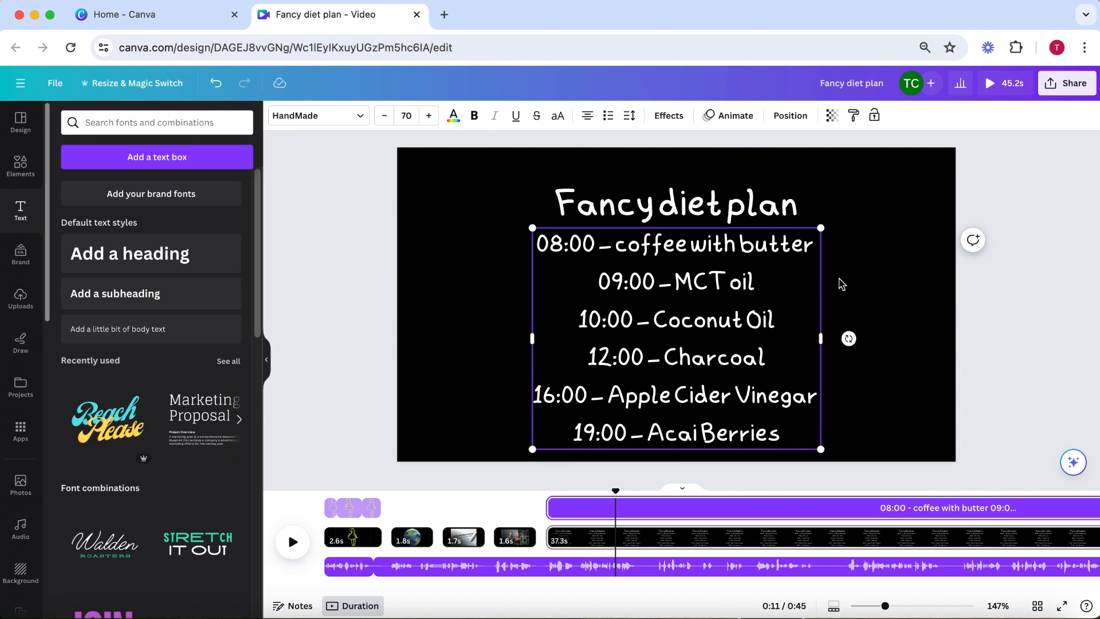
# Step: Select the diet plan title and timetable together, scale them down slightly, and center them on the page
pyautogui.click(874, 279)
pyautogui.click(742, 309)
pyautogui.keyDown('shift'); pyautogui.click(704, 205); pyautogui.keyUp('shift')
pyautogui.moveTo(820, 449); pyautogui.dragTo(806, 436)
pyautogui.moveTo(750, 373); pyautogui.dragTo(756, 368)
pyautogui.click(470, 360)
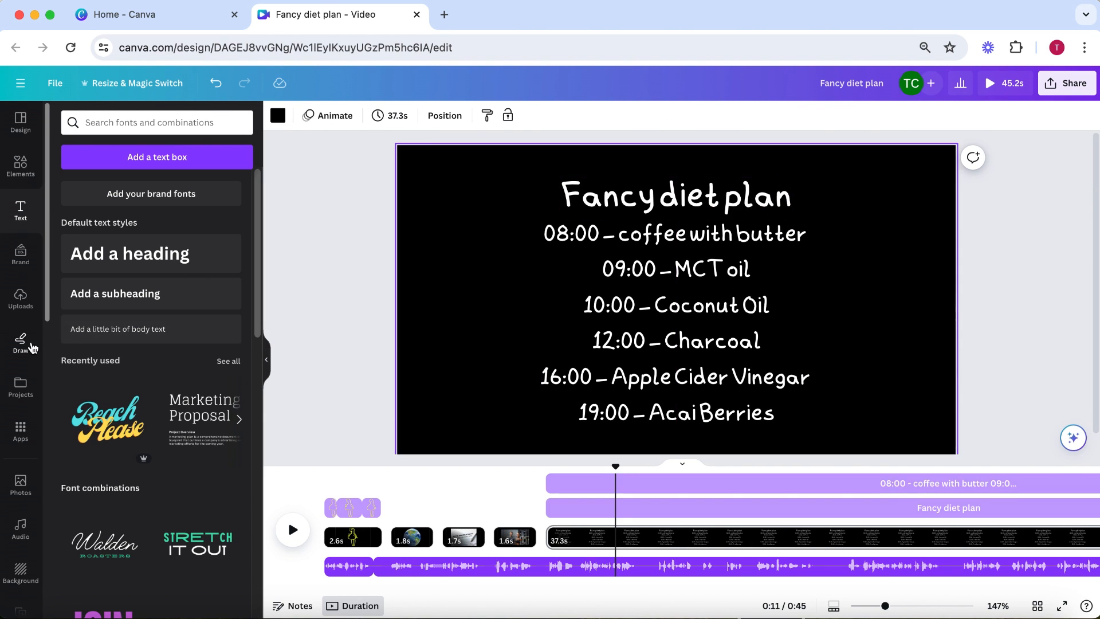
# Step: Set the drawing pen's color to white and start a stroke near the diet plan page's upper-left corner
pyautogui.click(21, 342)
pyautogui.click(67, 371)
pyautogui.click(220, 382)
pyautogui.moveTo(401, 168)
pyautogui.mouseDown()
pyautogui.moveTo(718, 436)
pyautogui.moveTo(401, 169)
pyautogui.mouseUp()
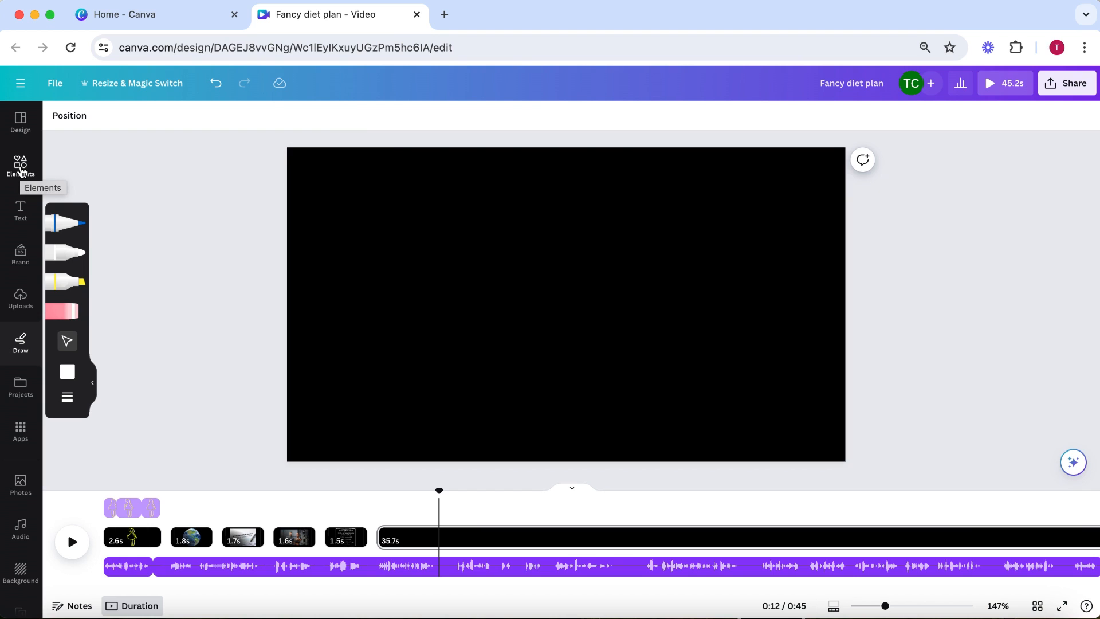
# Step: Search the photo elements for "himalayas" and add the snowy peaks above the clouds to the empty page
pyautogui.click(20, 167)
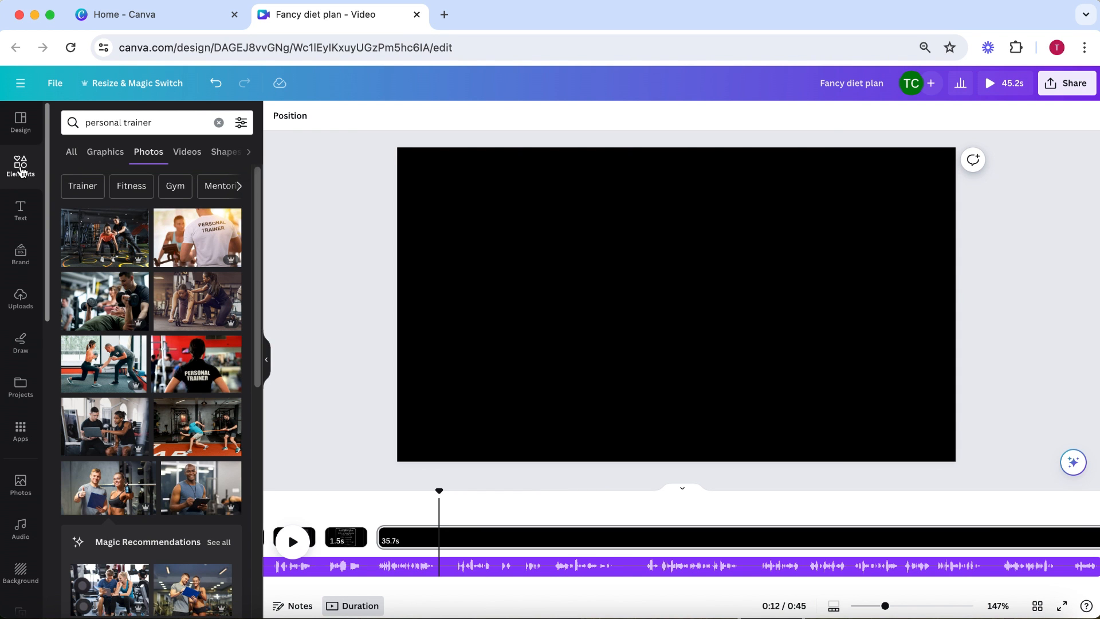
pyautogui.tripleClick(143, 123)
pyautogui.write('hi')
pyautogui.click(109, 224)
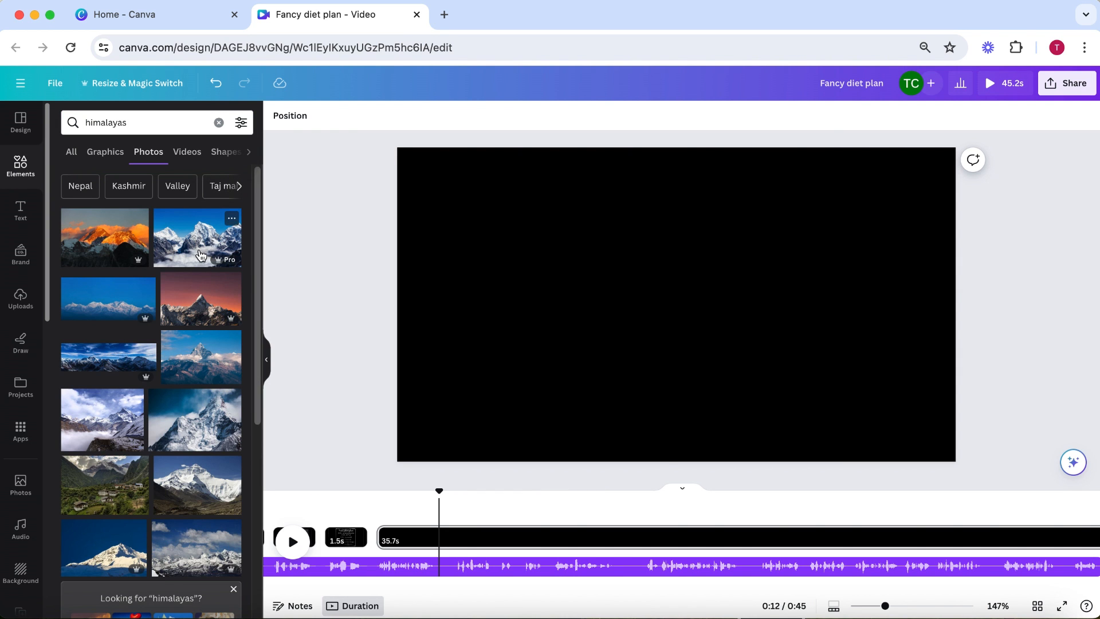
pyautogui.click(200, 254)
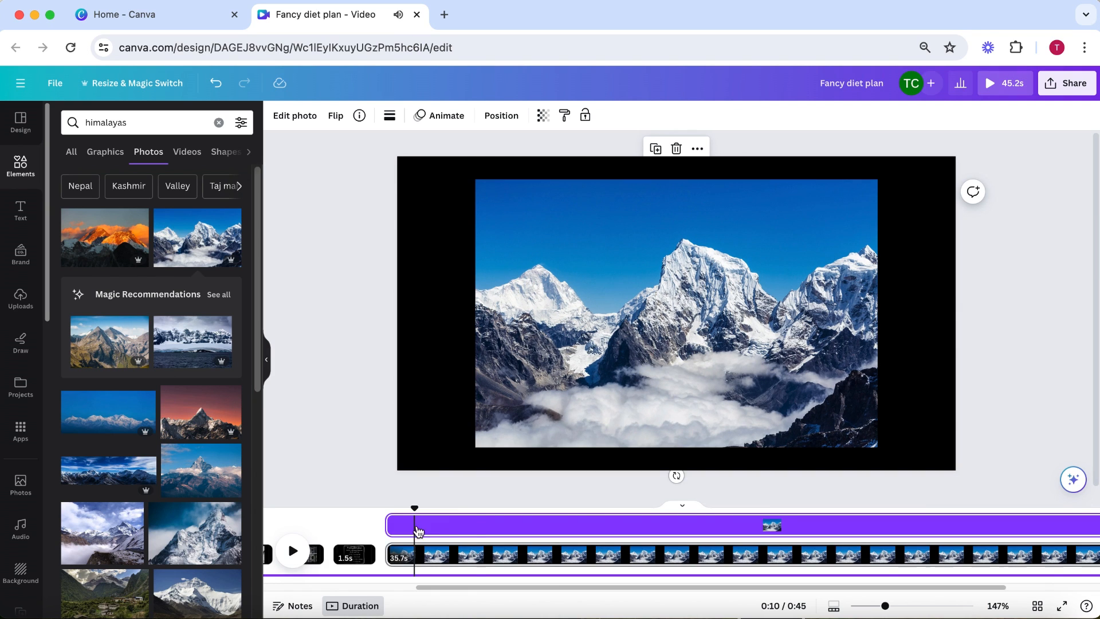
# Step: Trim the mountain photo's timing to a short clip at the start of its page
pyautogui.moveTo(491, 588); pyautogui.dragTo(600, 587)
pyautogui.moveTo(1022, 529); pyautogui.dragTo(379, 536)
pyautogui.click(269, 362)
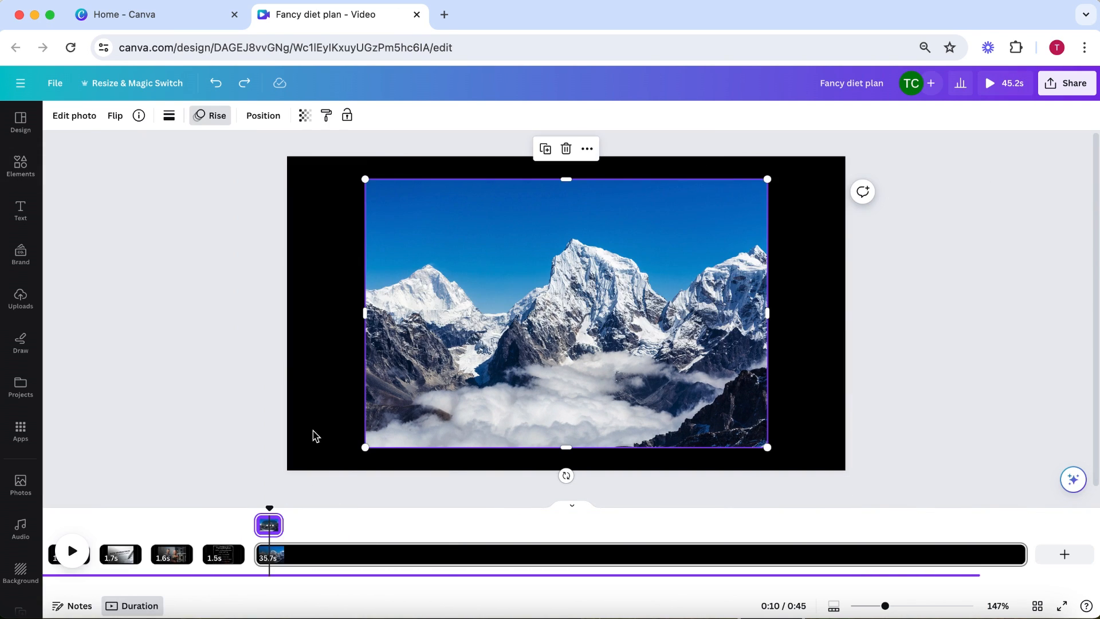
# Step: Duplicate the mountain photo so the copy's clip directly follows the original's, and move the playhead into the copy
pyautogui.rightClick(269, 518)
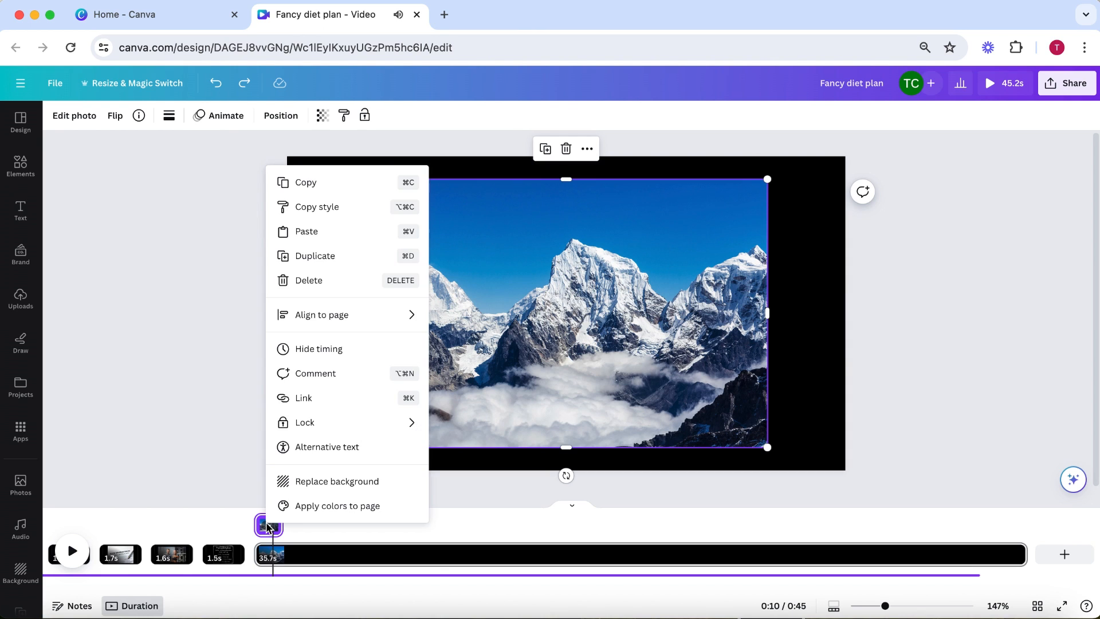
pyautogui.click(327, 259)
pyautogui.moveTo(269, 499); pyautogui.dragTo(299, 500)
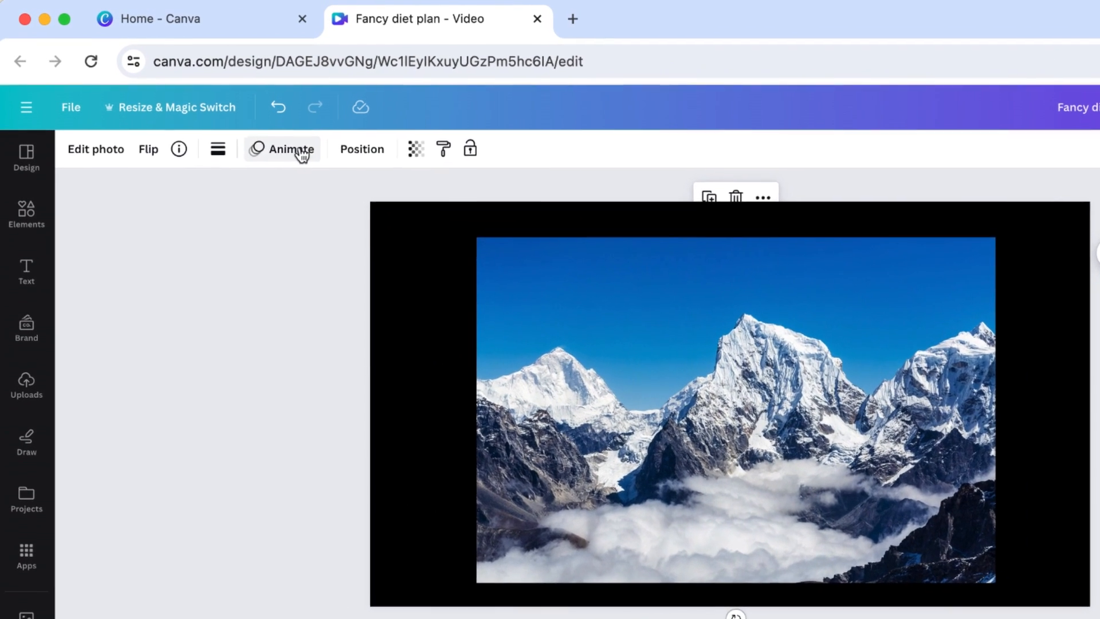
# Step: Create a custom animation path that moves the second mountain photo straight down off the page
pyautogui.click(302, 152)
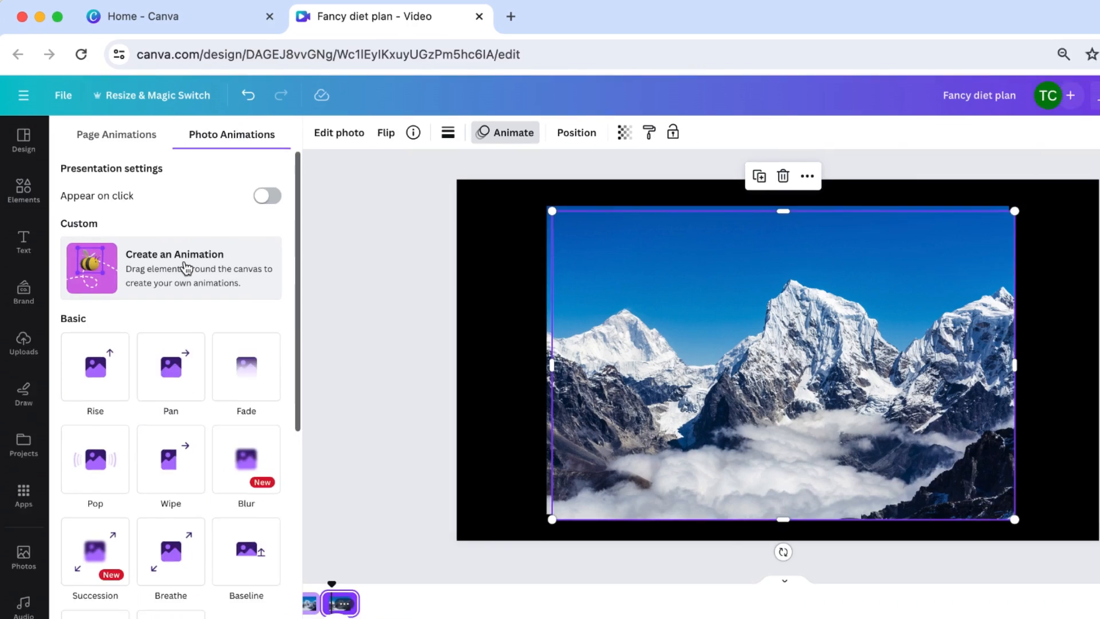
pyautogui.click(243, 304)
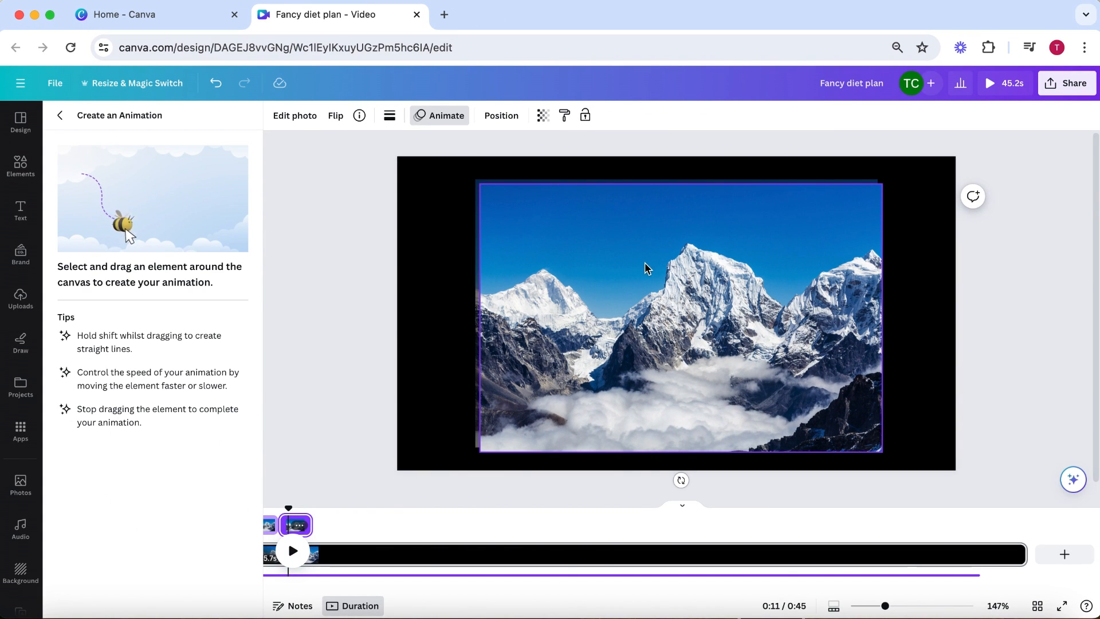
pyautogui.moveTo(646, 268); pyautogui.dragTo(643, 556)
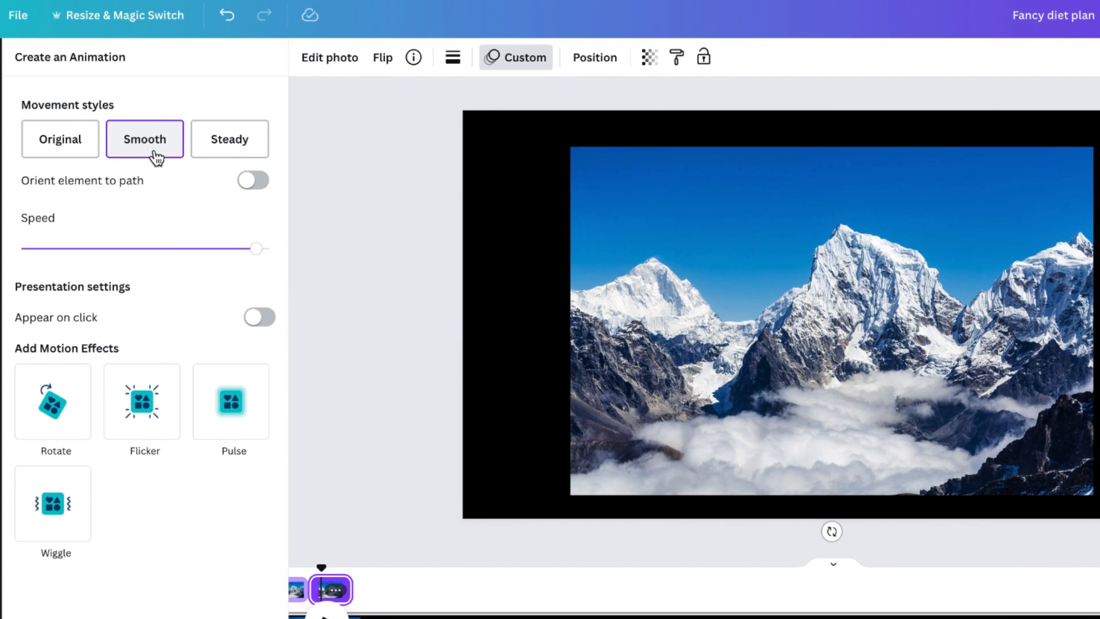
# Step: Set the path animation to maximum speed with the Steady movement style and finish it
pyautogui.moveTo(257, 248); pyautogui.dragTo(264, 252)
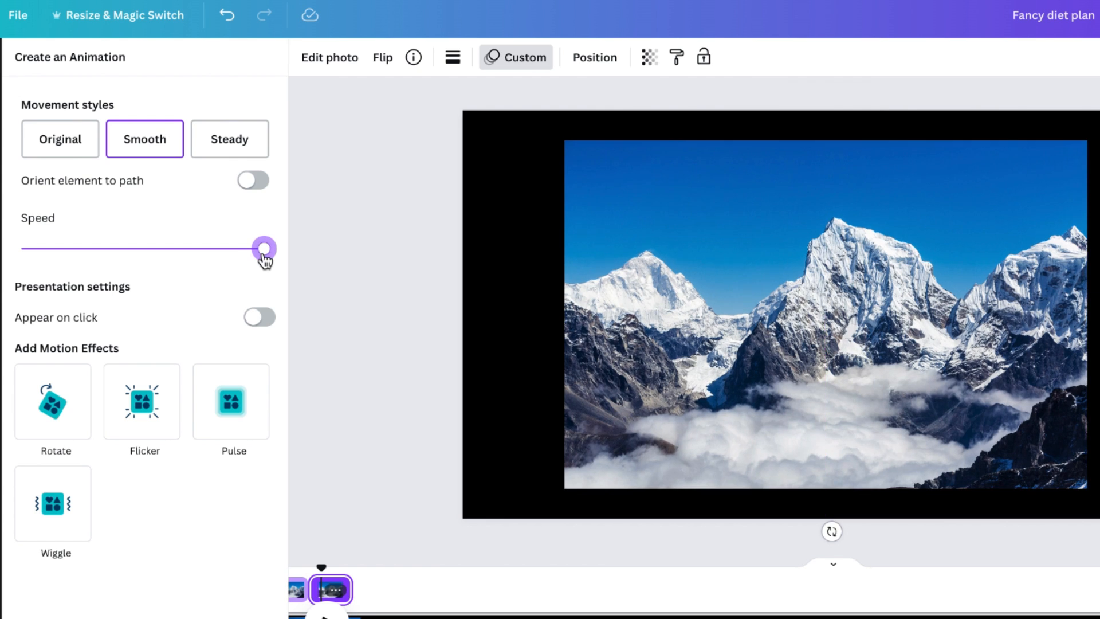
pyautogui.click(231, 144)
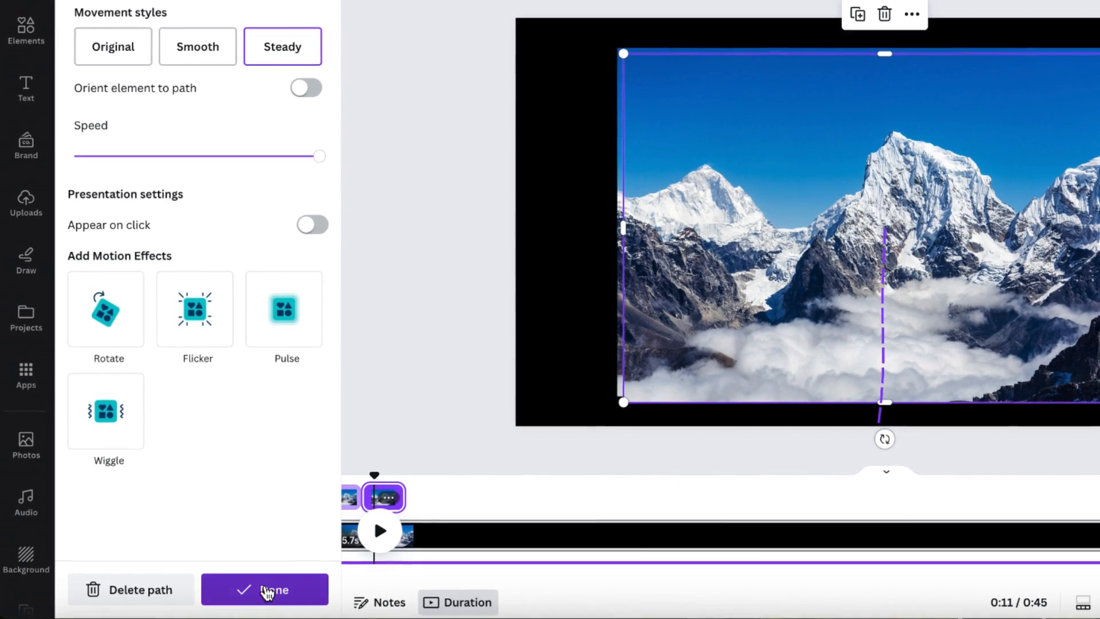
pyautogui.click(220, 618)
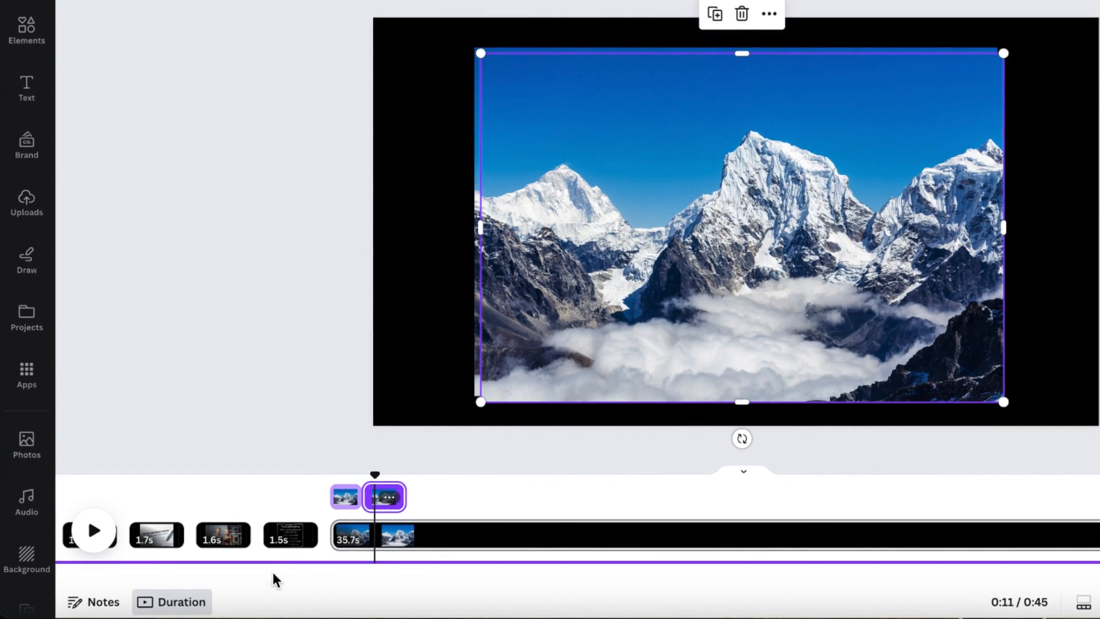
# Step: Play the page from its start to check the mountain photo's animation
pyautogui.moveTo(375, 475); pyautogui.dragTo(328, 475)
pyautogui.press('space')
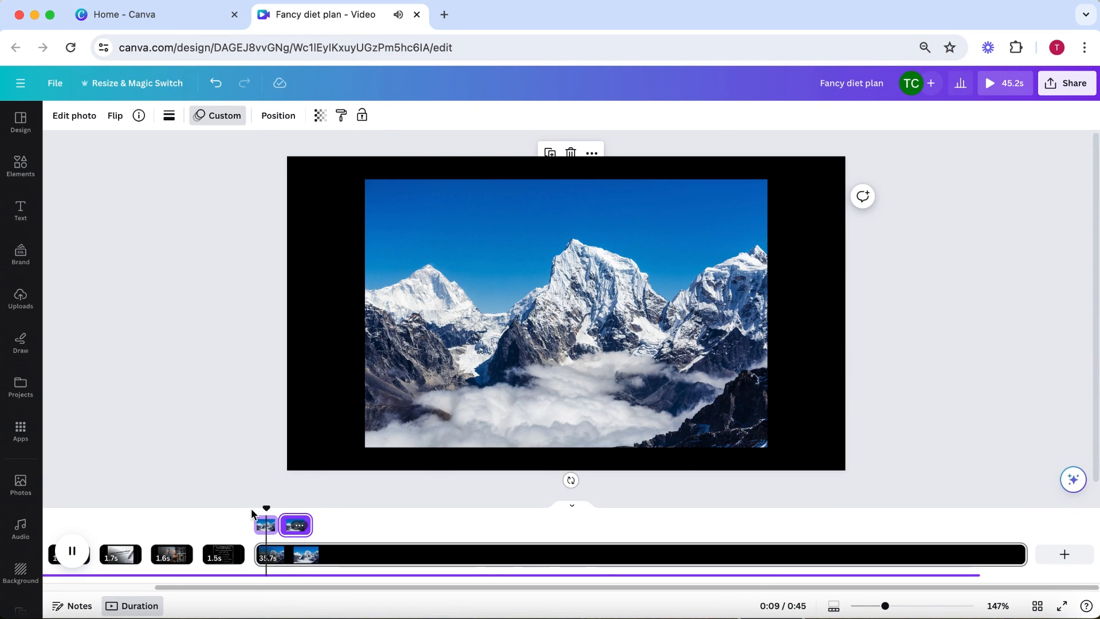
pyautogui.press('space')
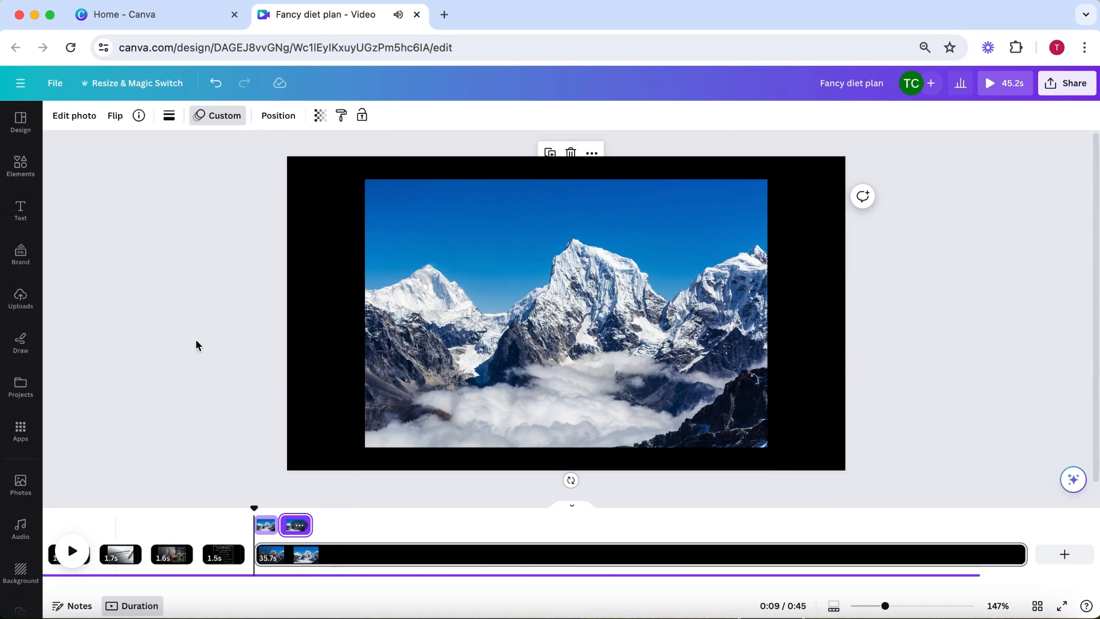
# Step: Place the grouped rosemary-on-sunset image beneath both mountain photos in the layer order and scrub the timeline to check the reveal
pyautogui.click(21, 166)
pyautogui.click(198, 232)
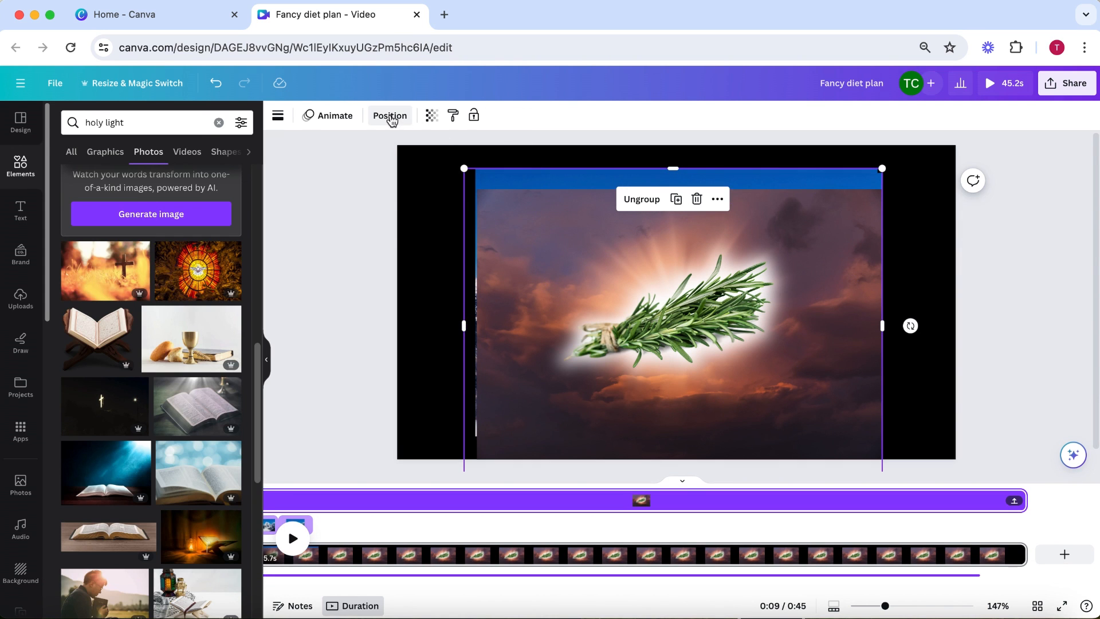
pyautogui.click(392, 119)
pyautogui.click(199, 119)
pyautogui.moveTo(155, 194); pyautogui.dragTo(172, 266)
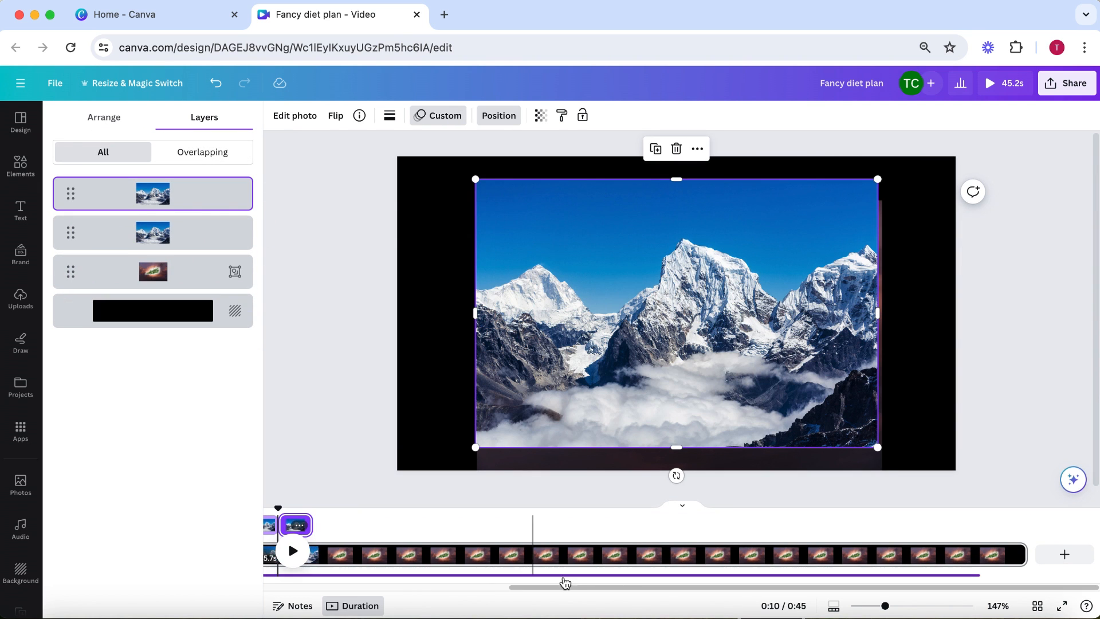
pyautogui.moveTo(563, 586); pyautogui.dragTo(419, 589)
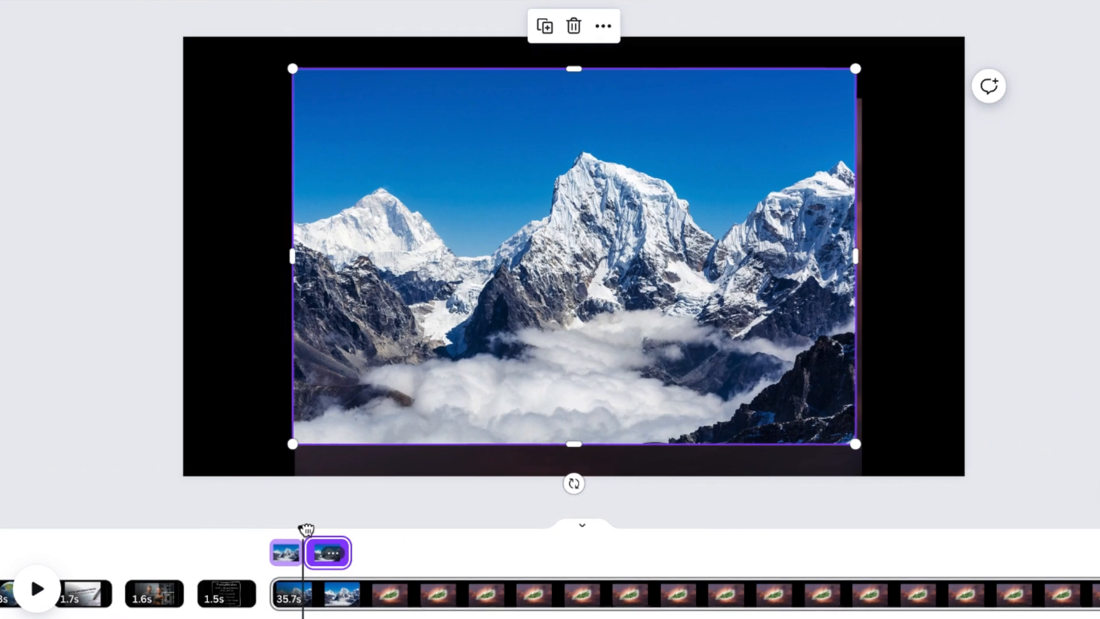
pyautogui.moveTo(484, 507); pyautogui.dragTo(434, 510)
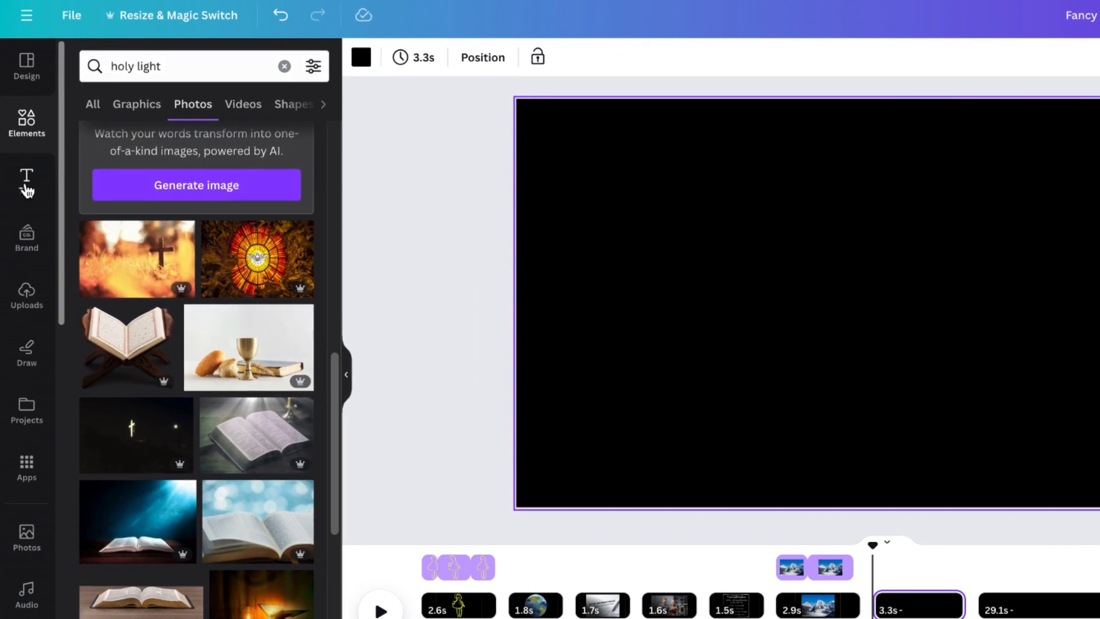
# Step: Add a "But" heading in the HandMade font to the 3.3 s page, enlarge it, and center it
pyautogui.click(21, 213)
pyautogui.click(135, 228)
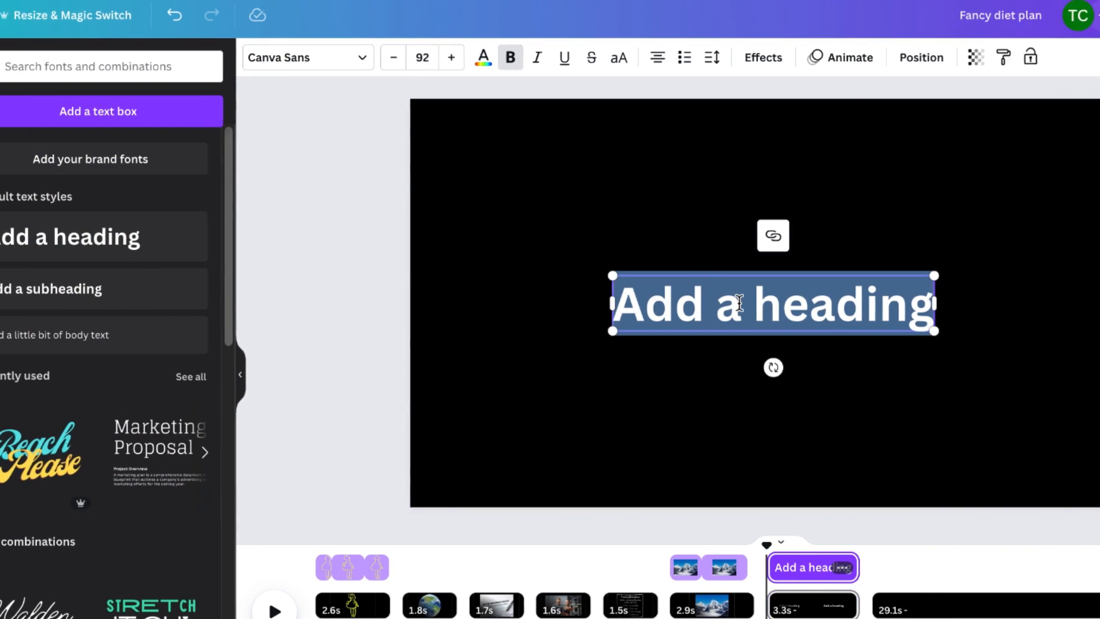
pyautogui.write('But')
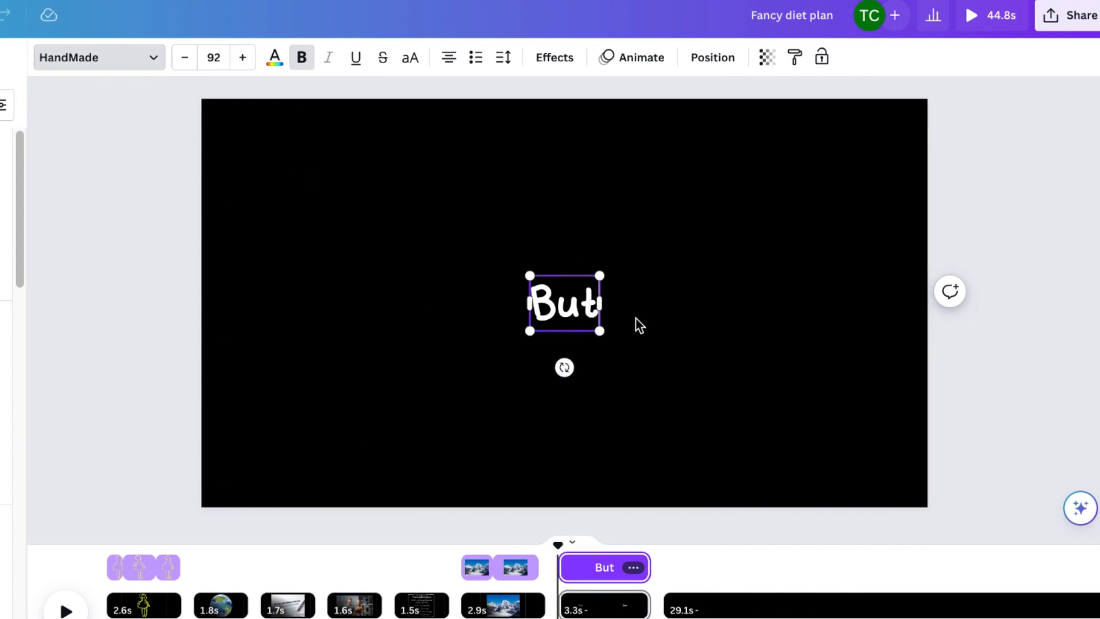
pyautogui.moveTo(599, 330); pyautogui.dragTo(776, 470)
pyautogui.moveTo(704, 402); pyautogui.dragTo(619, 336)
# Step: Trim the "But" text's timing to about 0.3 s and duplicate it for the next spoken word
pyautogui.moveTo(571, 545); pyautogui.dragTo(560, 549)
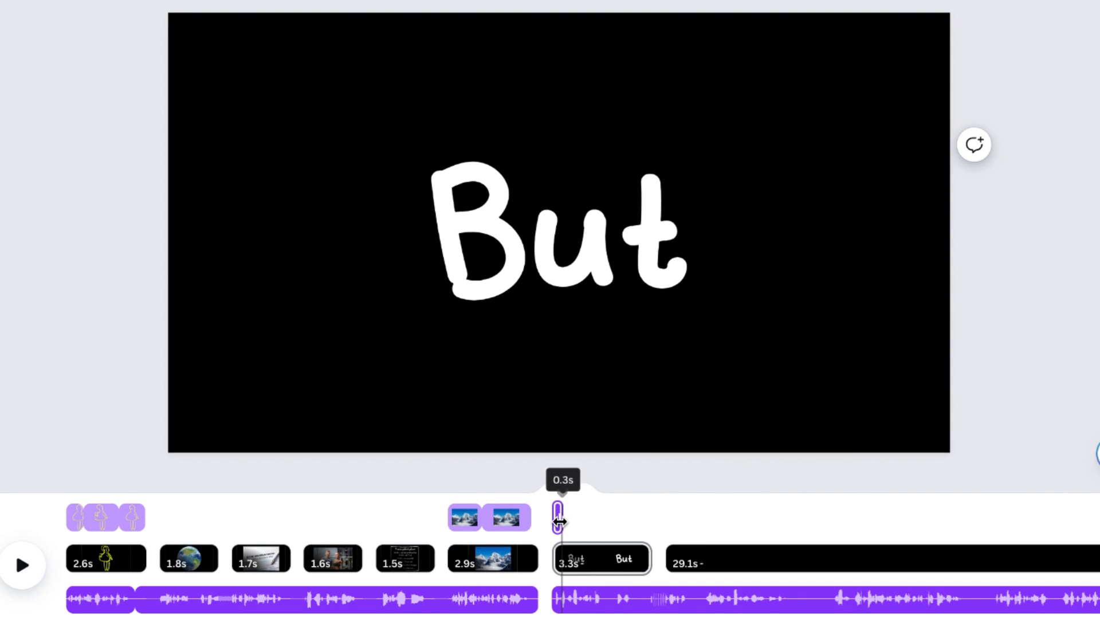
pyautogui.rightClick(555, 238)
pyautogui.click(596, 321)
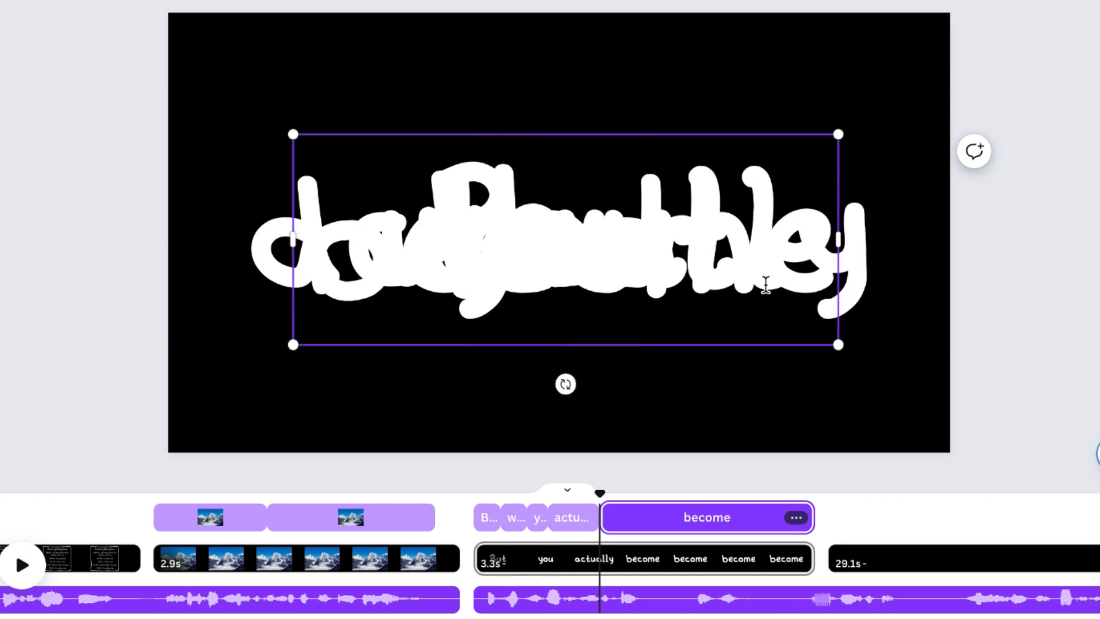
# Step: Shorten the "become" clip and its page to end at 2.0 s, and play the sequence from the rosemary image
pyautogui.moveTo(687, 518); pyautogui.dragTo(406, 519)
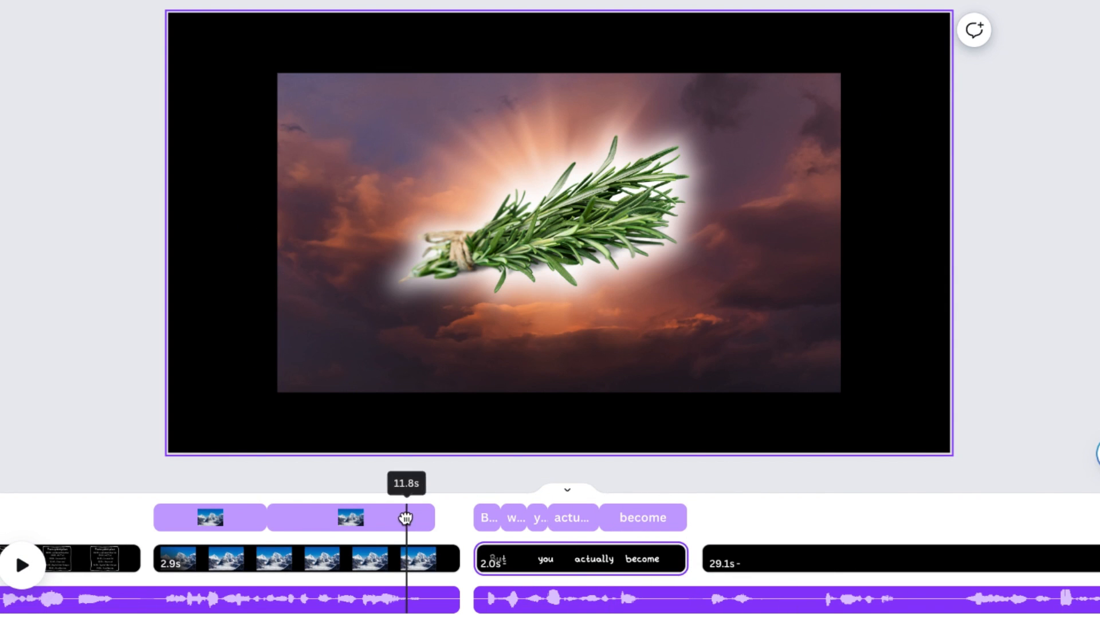
pyautogui.click(23, 568)
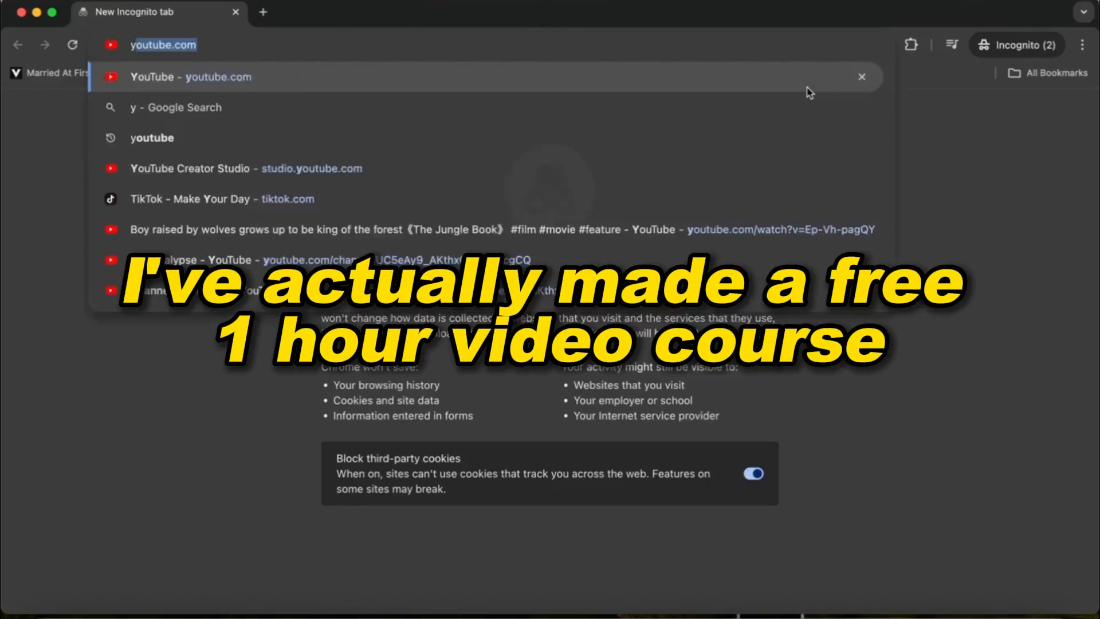
# Step: Open youtube.com in the browser, scroll its home page, and review the ChatGPT conversation analysing viral video scripts
pyautogui.press('Return')
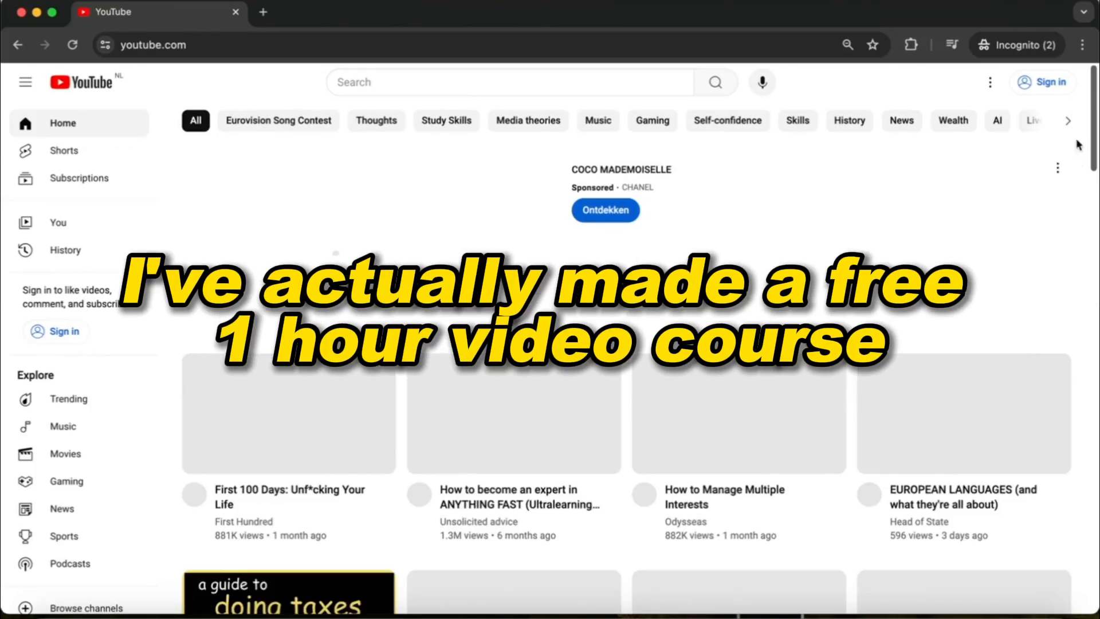
pyautogui.scroll(-3, 612, 361)
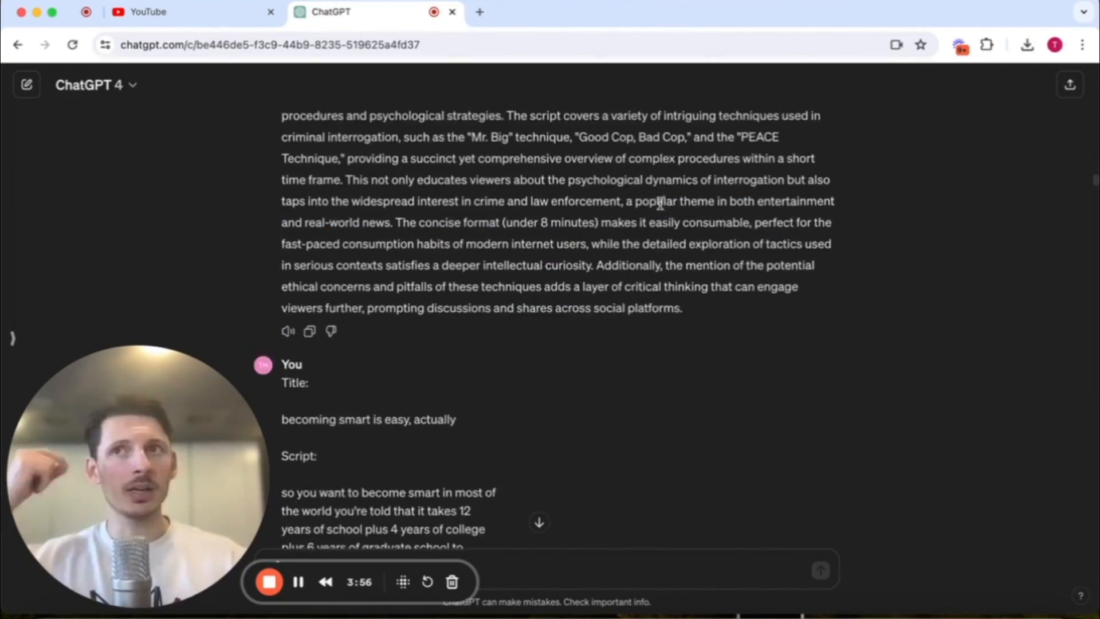
pyautogui.scroll(-20, 661, 204)
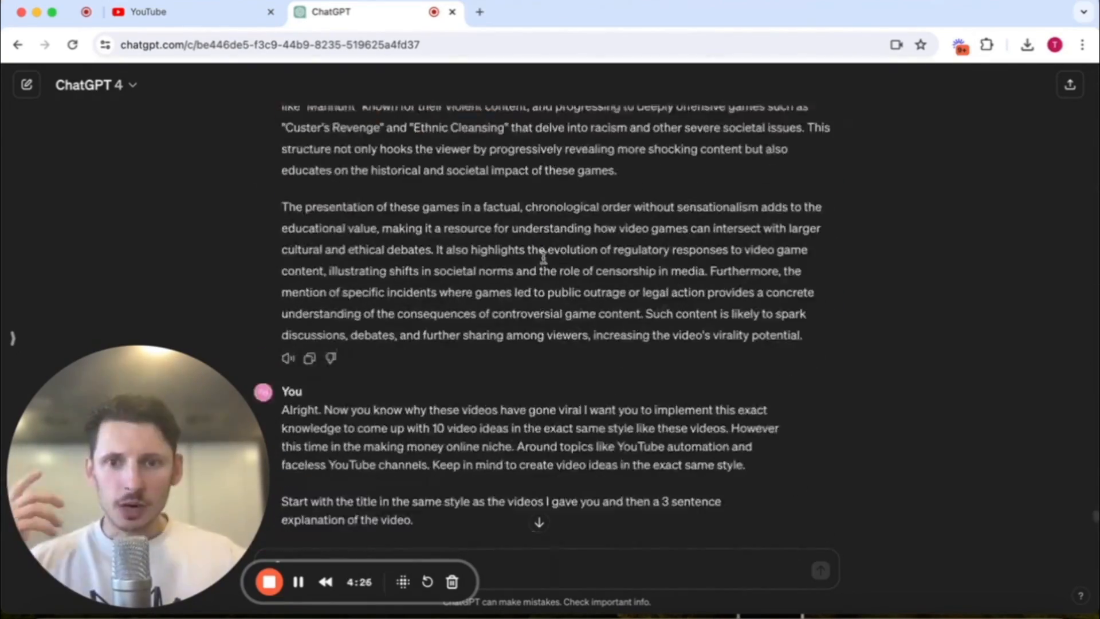